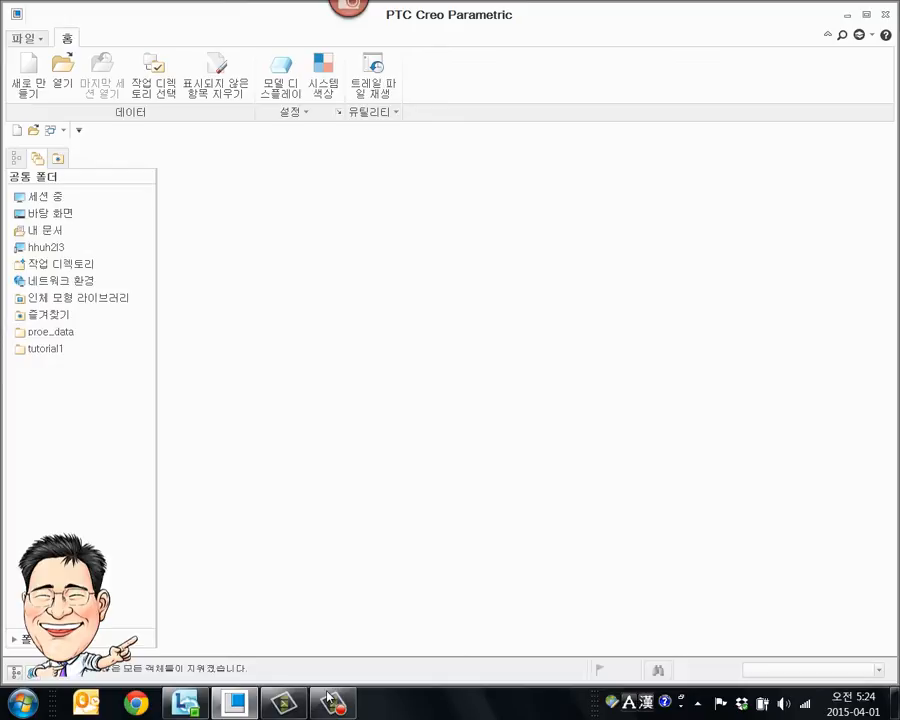
# Step: Create a new part and start a sketch on the TOP datum plane
pyautogui.click(27, 78)
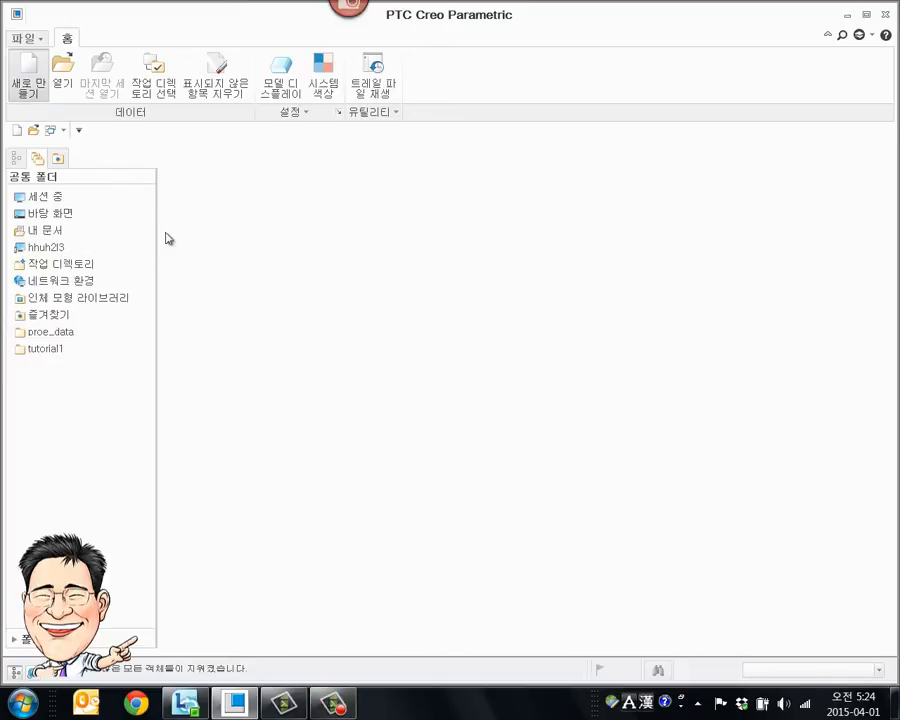
pyautogui.press('Return')
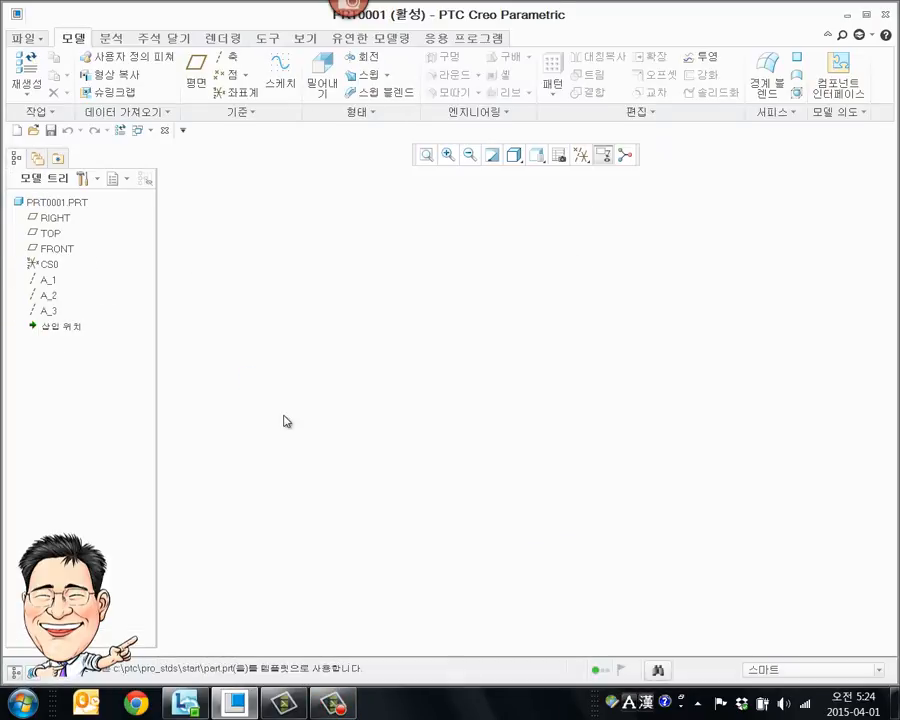
pyautogui.click(281, 72)
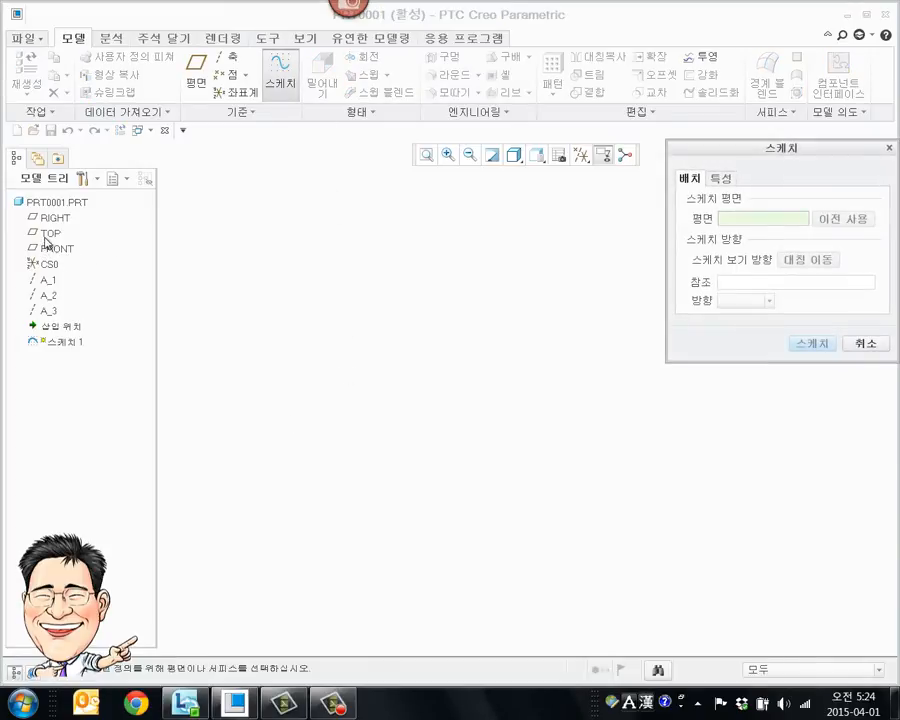
pyautogui.click(45, 236)
pyautogui.middleClick(268, 320)
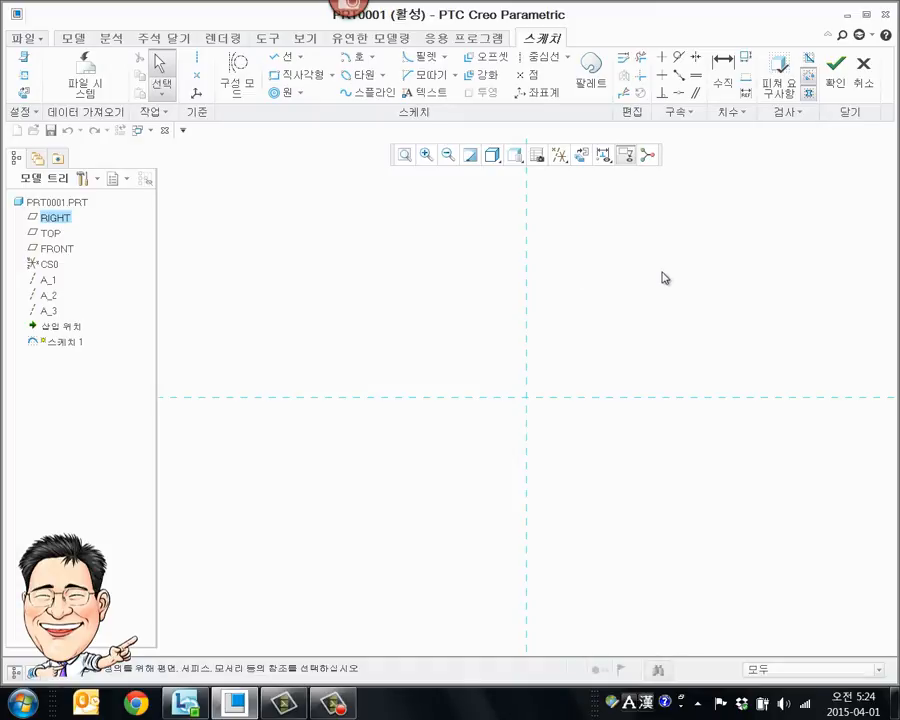
# Step: Place a 5-sided pentagon from the polygon shapes of the sketcher palette near the sketch origin
pyautogui.click(591, 70)
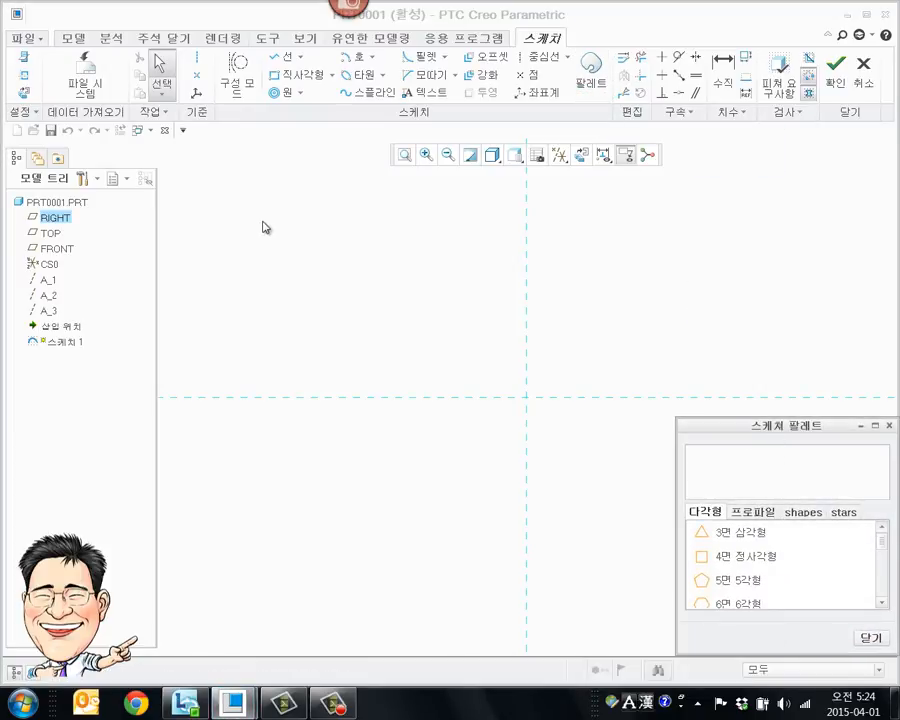
pyautogui.moveTo(775, 433)
pyautogui.mouseDown()
pyautogui.moveTo(356, 296)
pyautogui.moveTo(182, 214)
pyautogui.mouseUp()
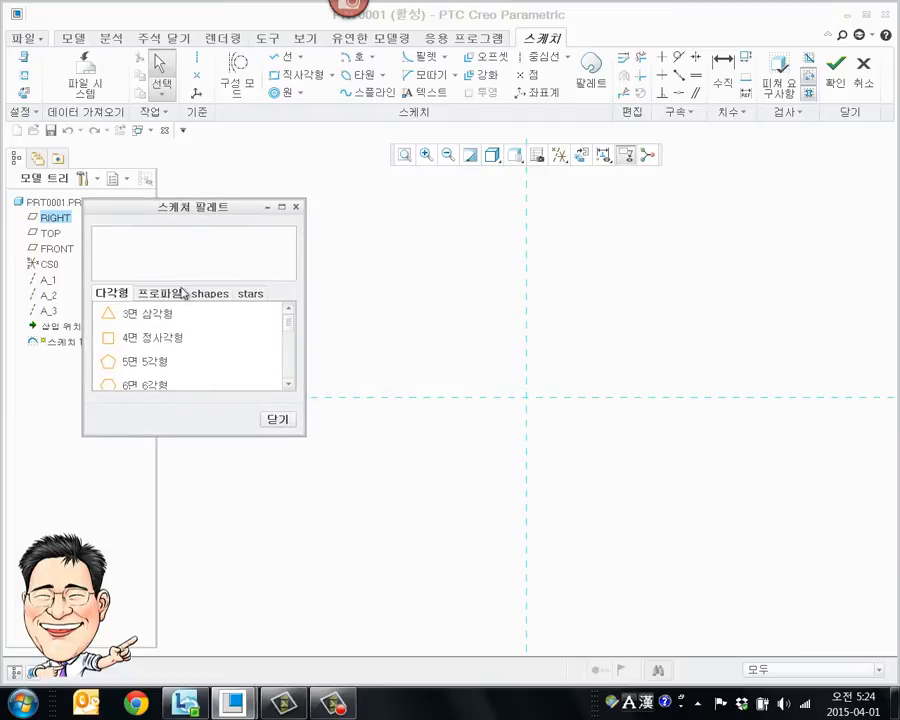
pyautogui.click(133, 366)
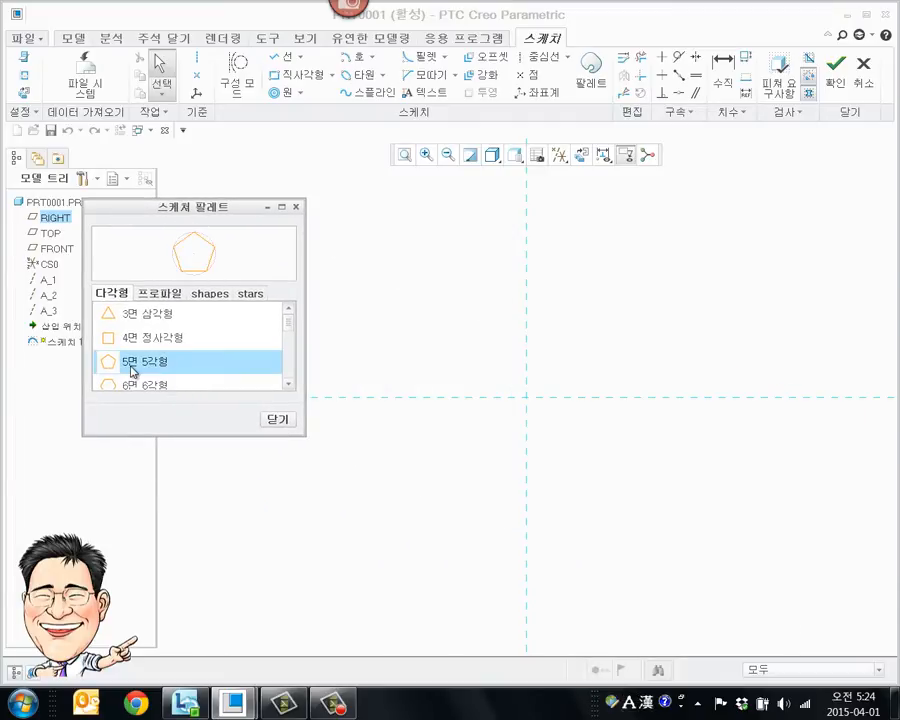
pyautogui.moveTo(135, 368); pyautogui.dragTo(478, 355)
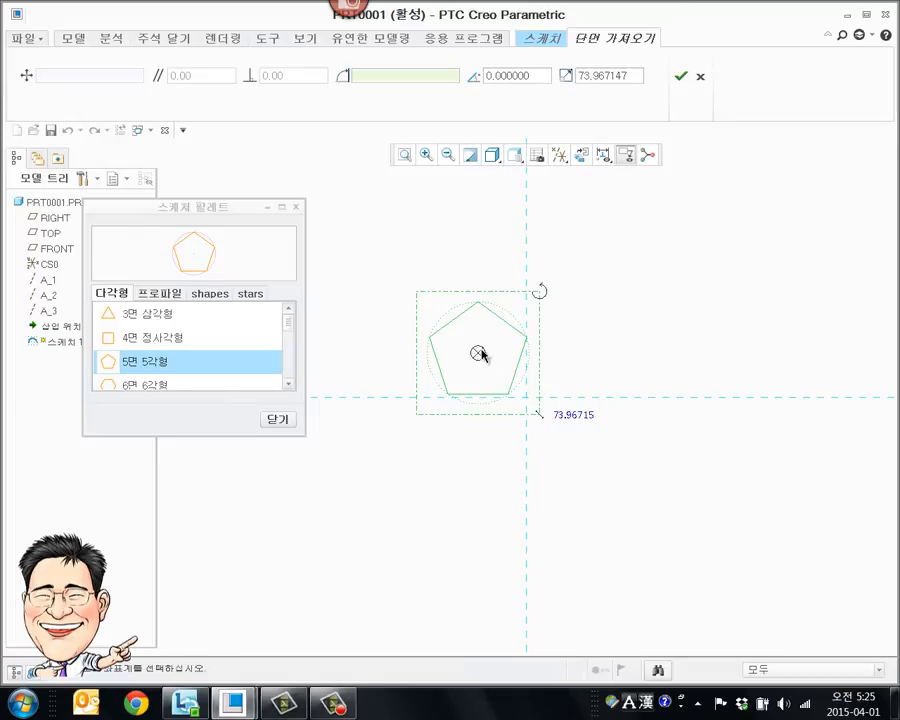
# Step: Enlarge the imported pentagon freehand to a scale of about 122 and shift it closer to the sketch origin
pyautogui.moveTo(541, 410); pyautogui.dragTo(543, 422)
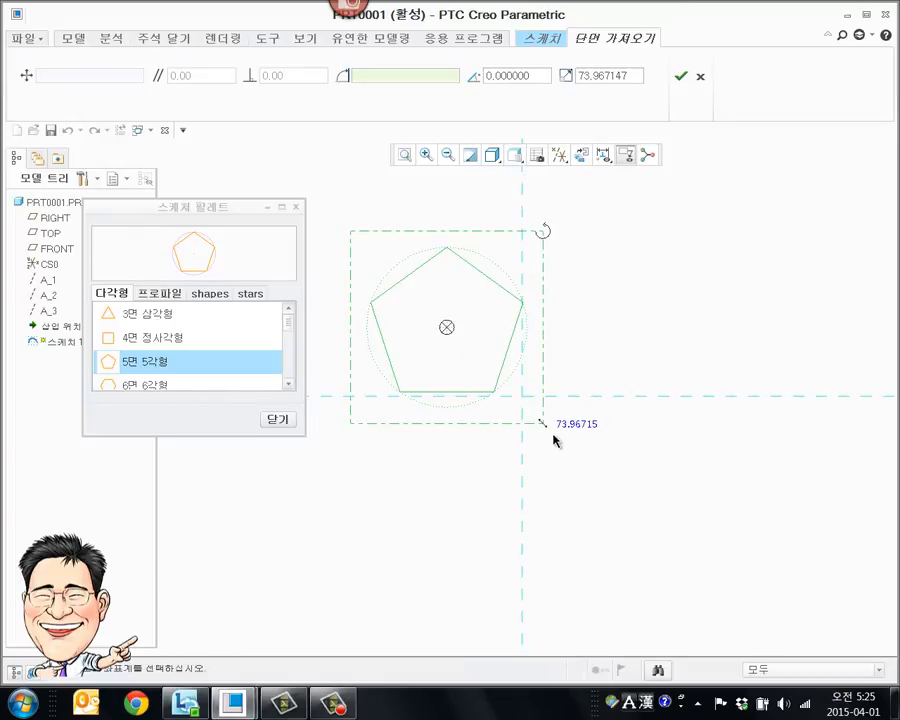
pyautogui.moveTo(543, 236)
pyautogui.mouseDown()
pyautogui.moveTo(527, 207)
pyautogui.moveTo(549, 248)
pyautogui.moveTo(543, 233)
pyautogui.mouseUp()
pyautogui.moveTo(548, 428); pyautogui.dragTo(606, 486)
pyautogui.moveTo(447, 330); pyautogui.dragTo(472, 368)
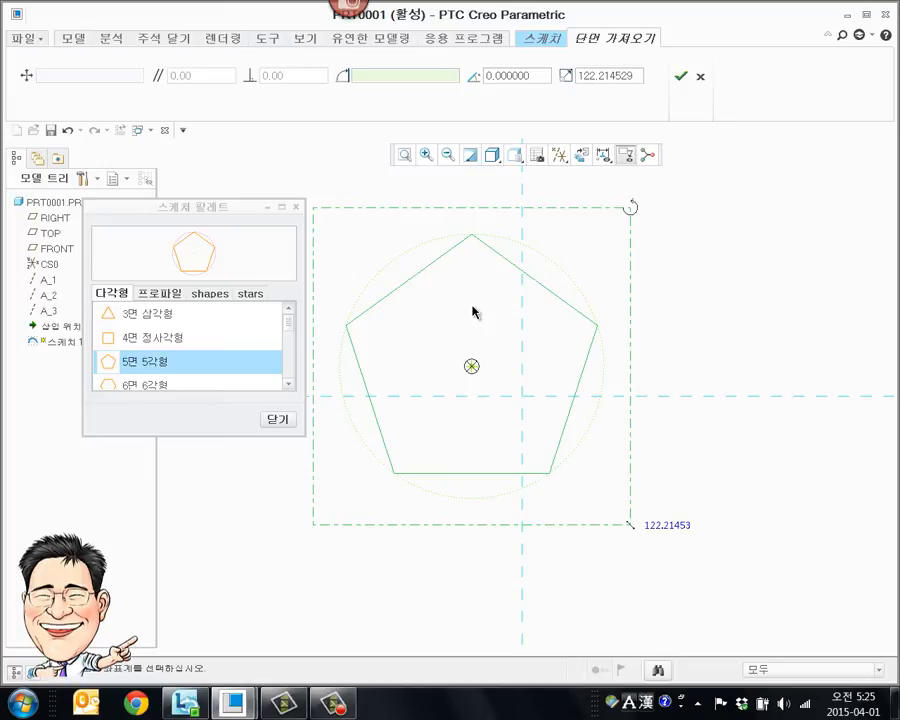
# Step: Move the imported pentagon by its centre point onto the intersection of the horizontal and vertical references
pyautogui.click(472, 369)
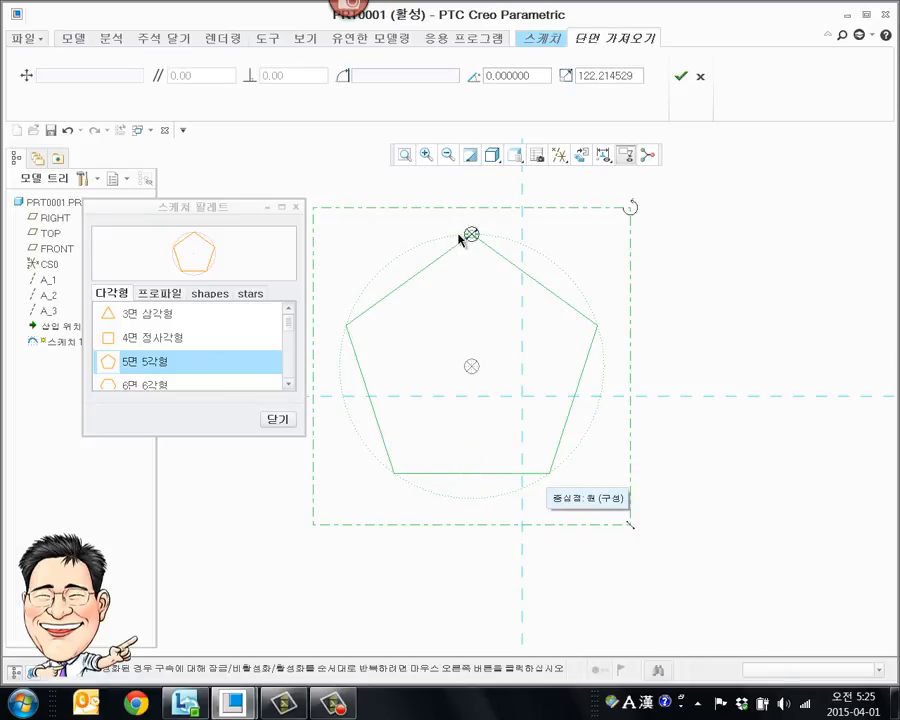
pyautogui.click(471, 366)
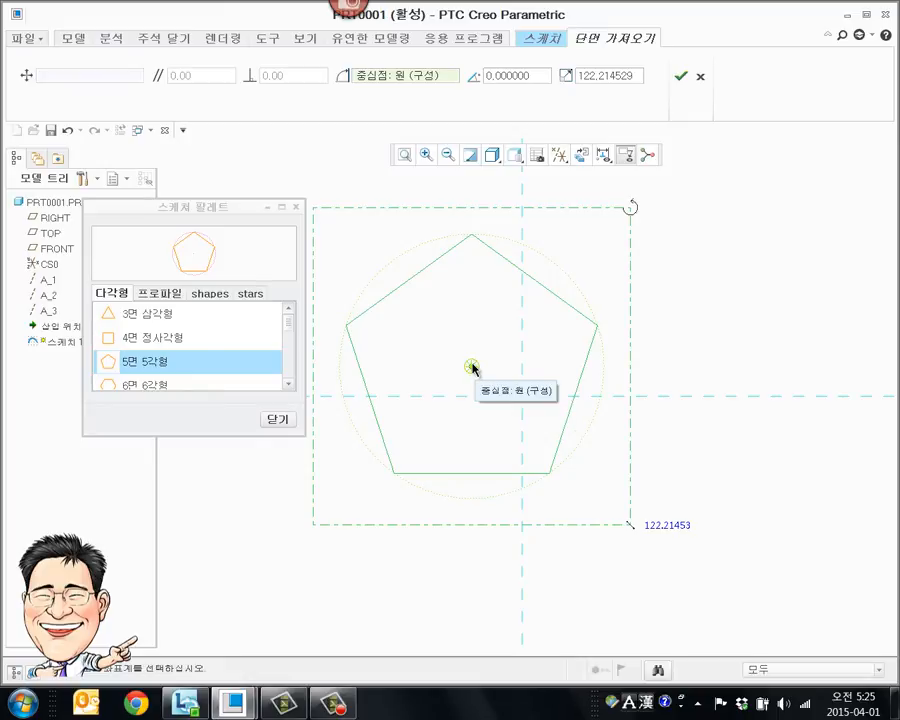
pyautogui.moveTo(471, 366)
pyautogui.mouseDown()
pyautogui.moveTo(486, 394)
pyautogui.moveTo(684, 370)
pyautogui.moveTo(521, 397)
pyautogui.mouseUp()
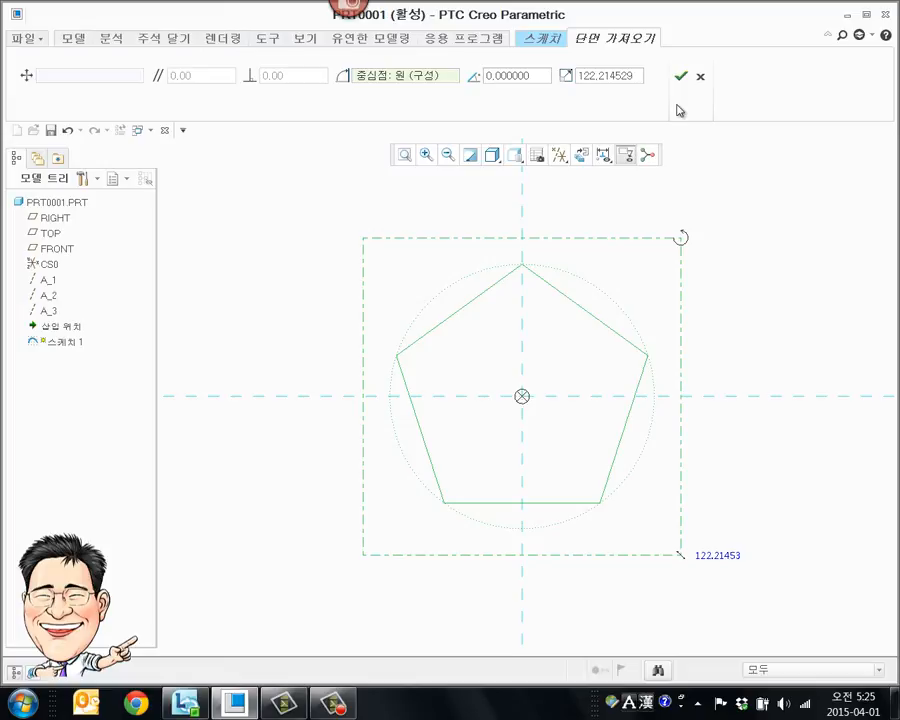
# Step: Set the imported pentagon's scale to 1 and accept the placement
pyautogui.doubleClick(711, 556)
pyautogui.write('1')
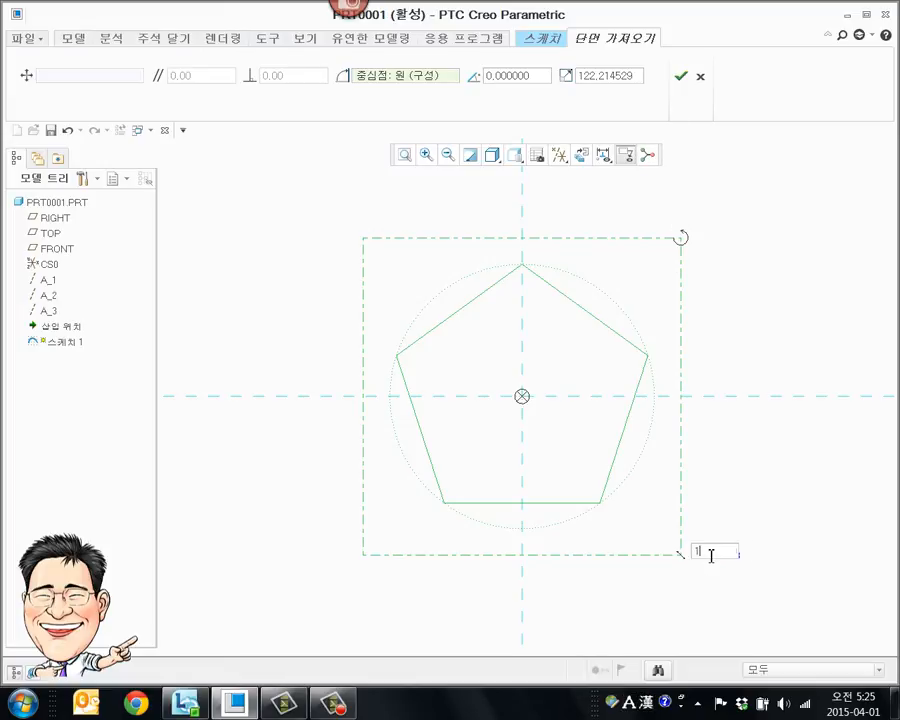
pyautogui.press('Return')
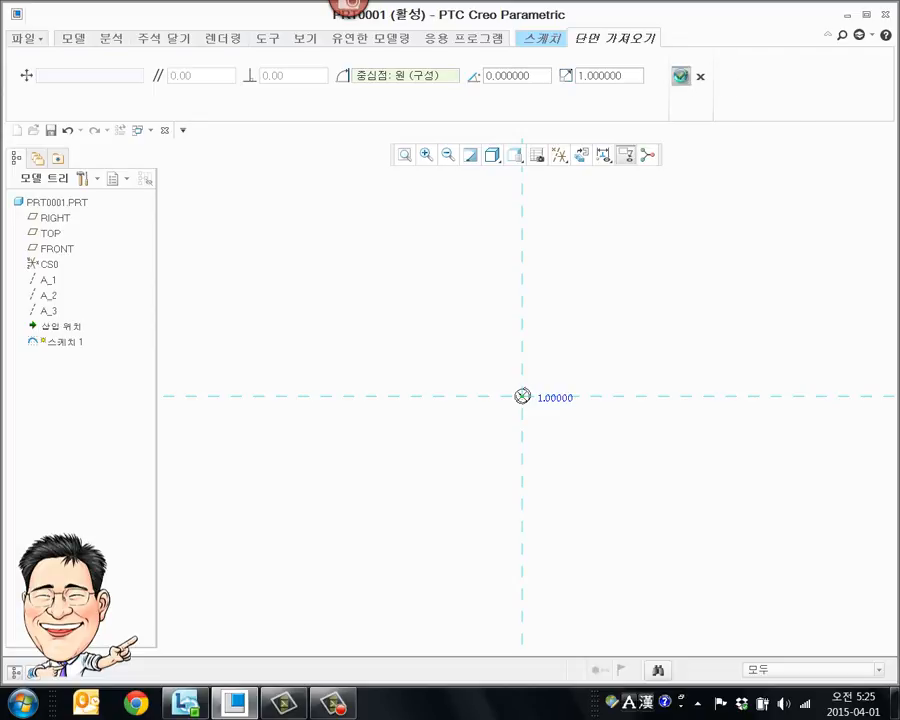
pyautogui.click(680, 76)
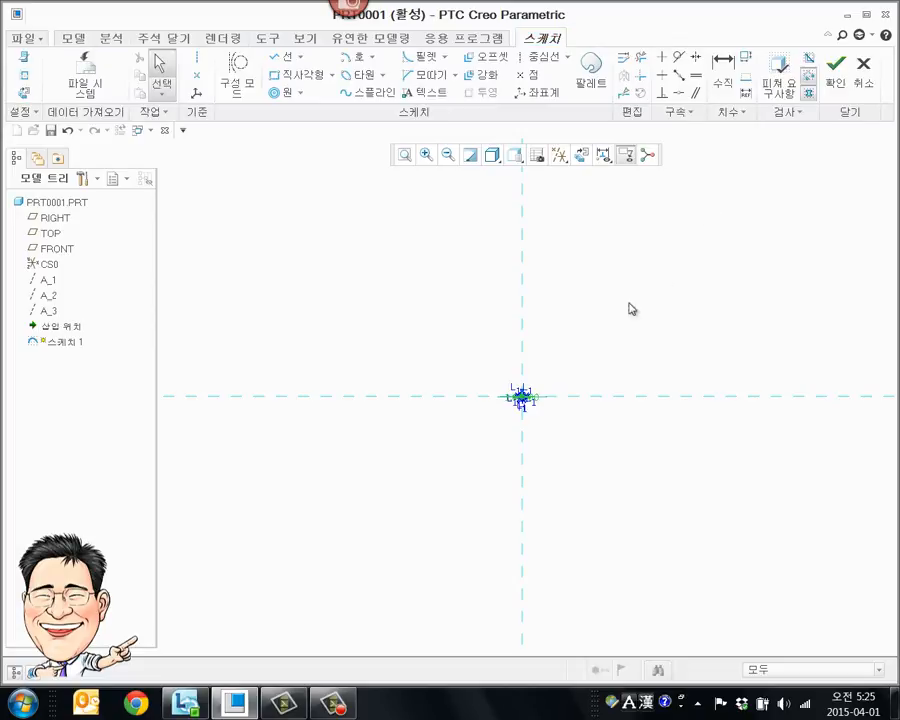
# Step: Set the length of the pentagon's bottom side to 10
pyautogui.click(405, 156)
pyautogui.scroll(2, 326, 458)
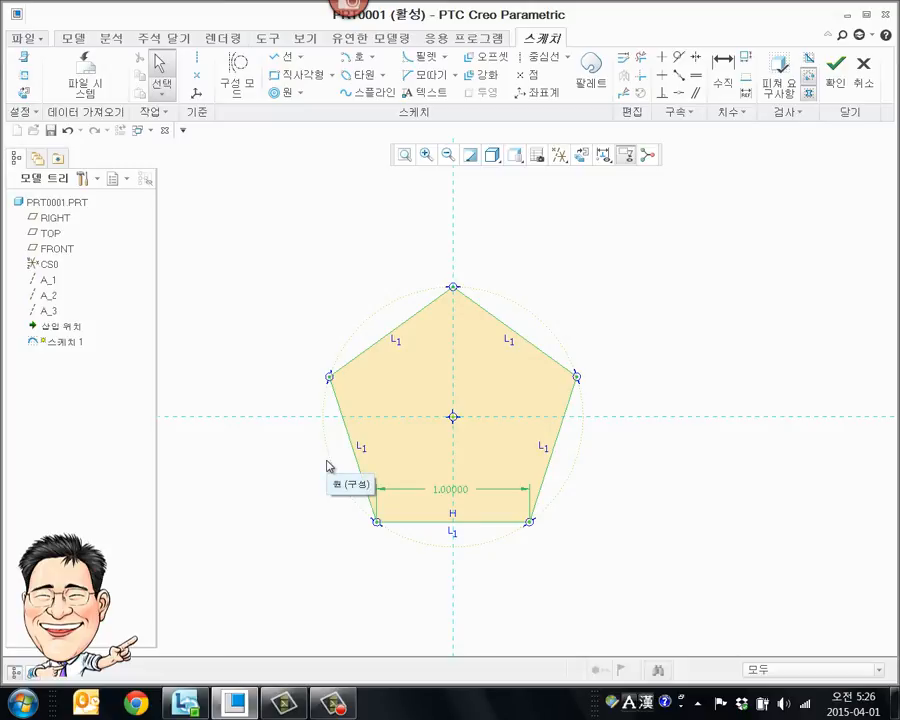
pyautogui.doubleClick(448, 490)
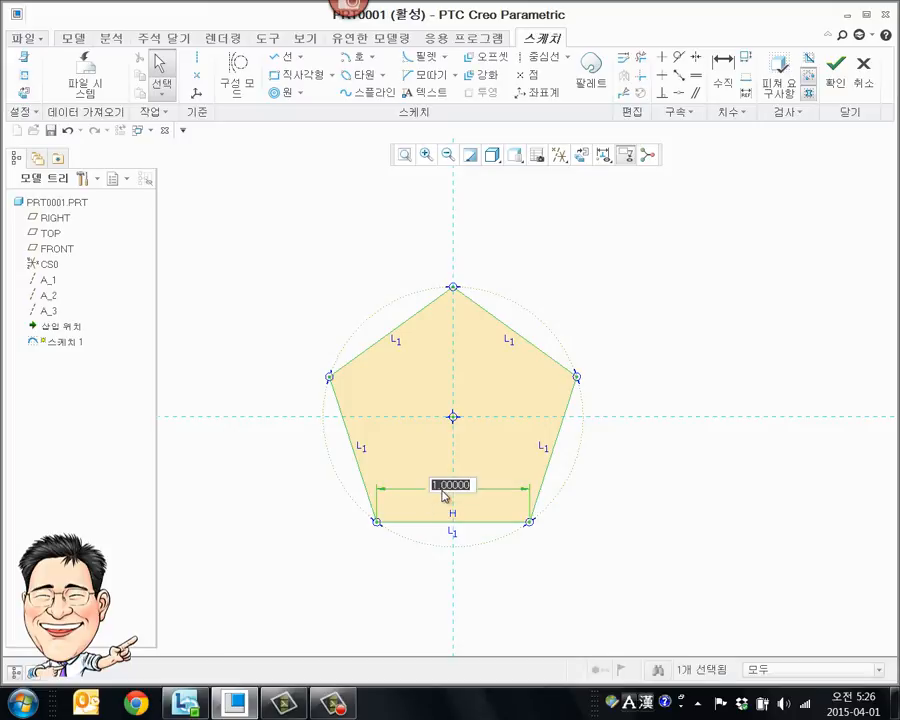
pyautogui.write('10')
pyautogui.press('Return')
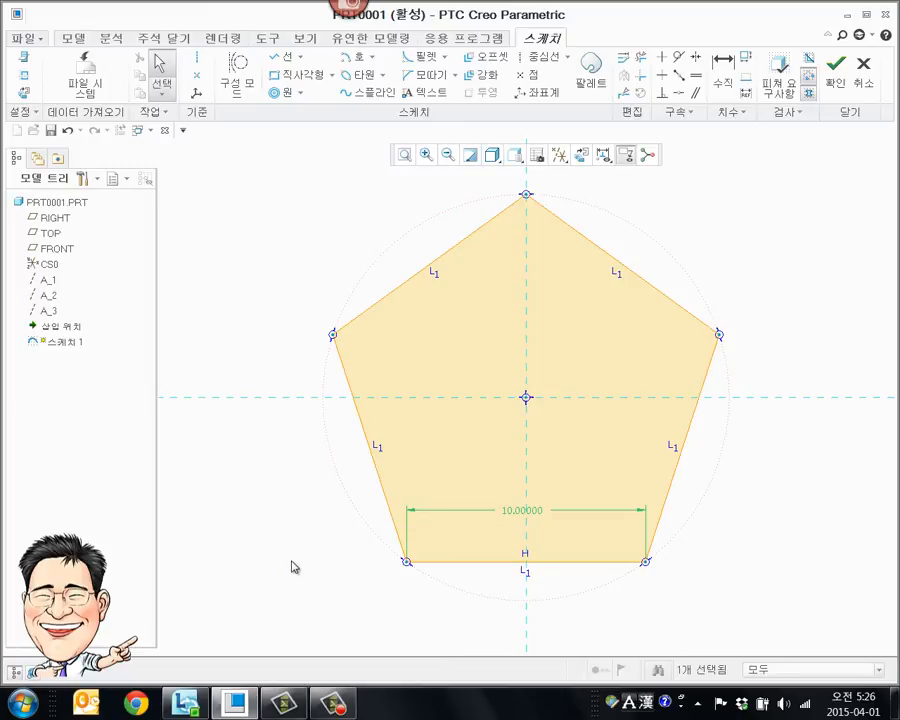
# Step: Delete the construction circle around the pentagon and place the bottom side's length dimension below the edge
pyautogui.click(445, 321)
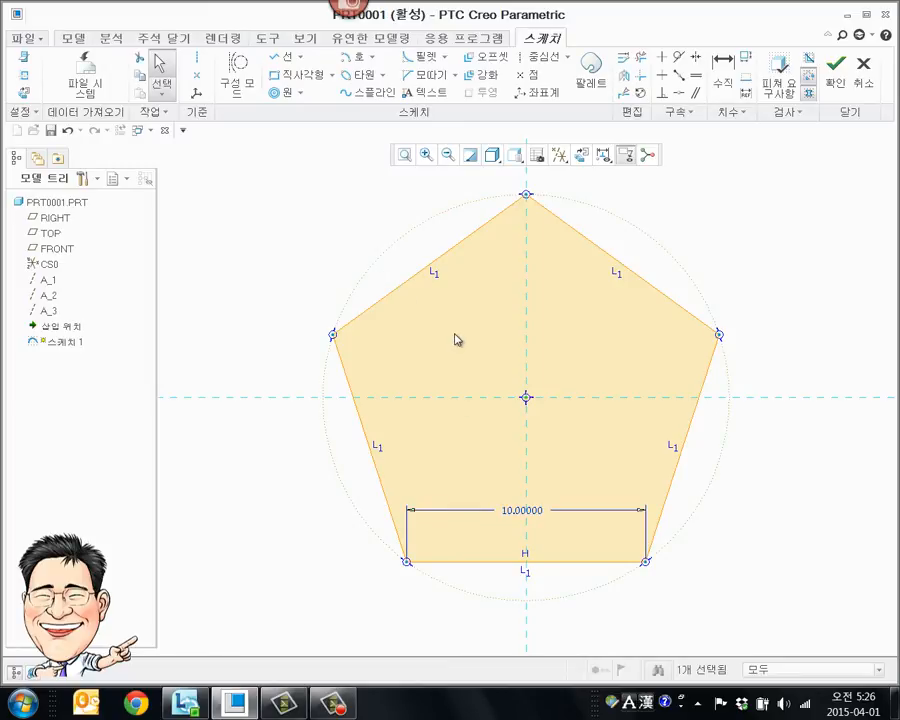
pyautogui.press('Delete')
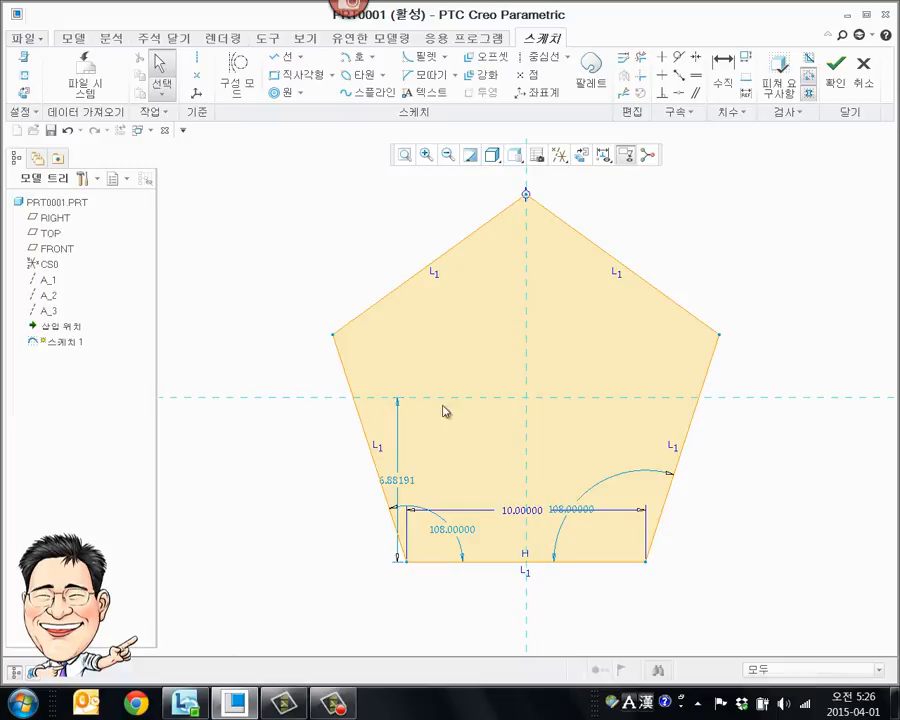
pyautogui.click(524, 561)
pyautogui.middleClick(519, 627)
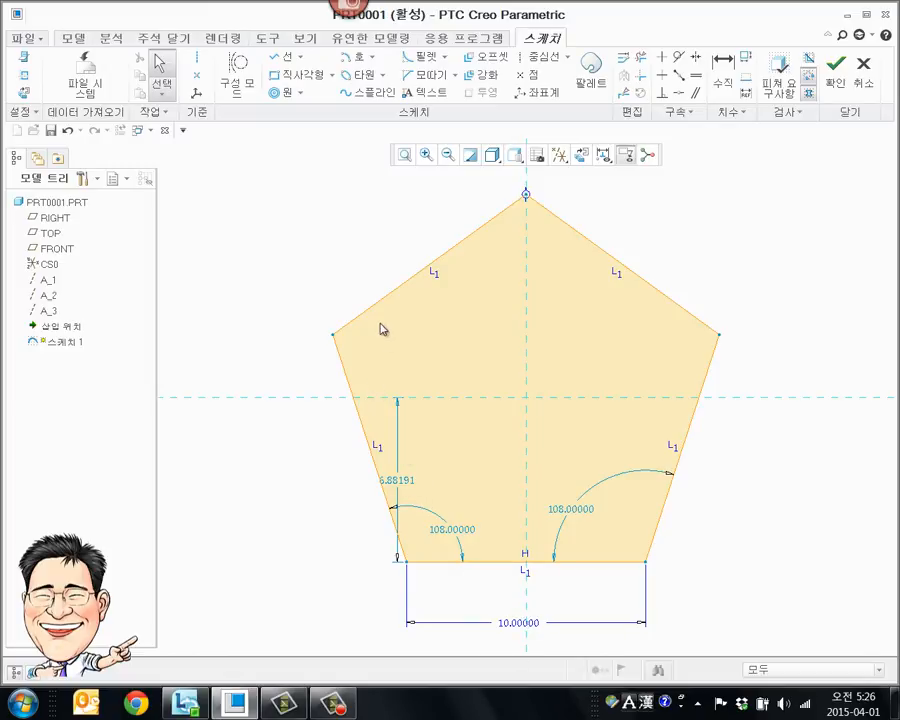
# Step: Try a distance of 12 between the pentagon's bottom side and the horizontal reference, and undo it
pyautogui.scroll(-1, 363, 386)
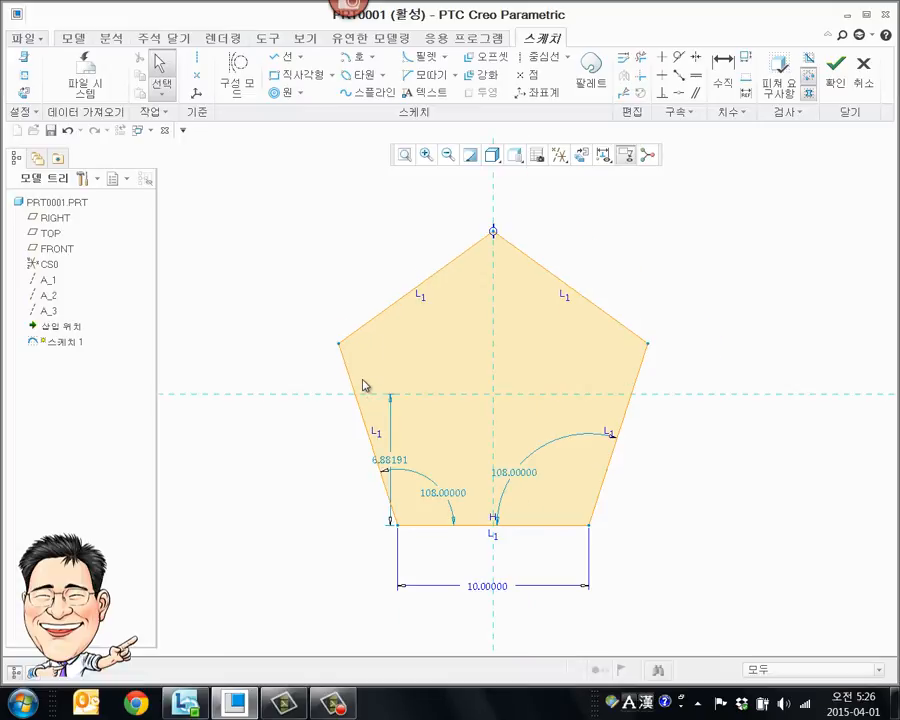
pyautogui.doubleClick(390, 460)
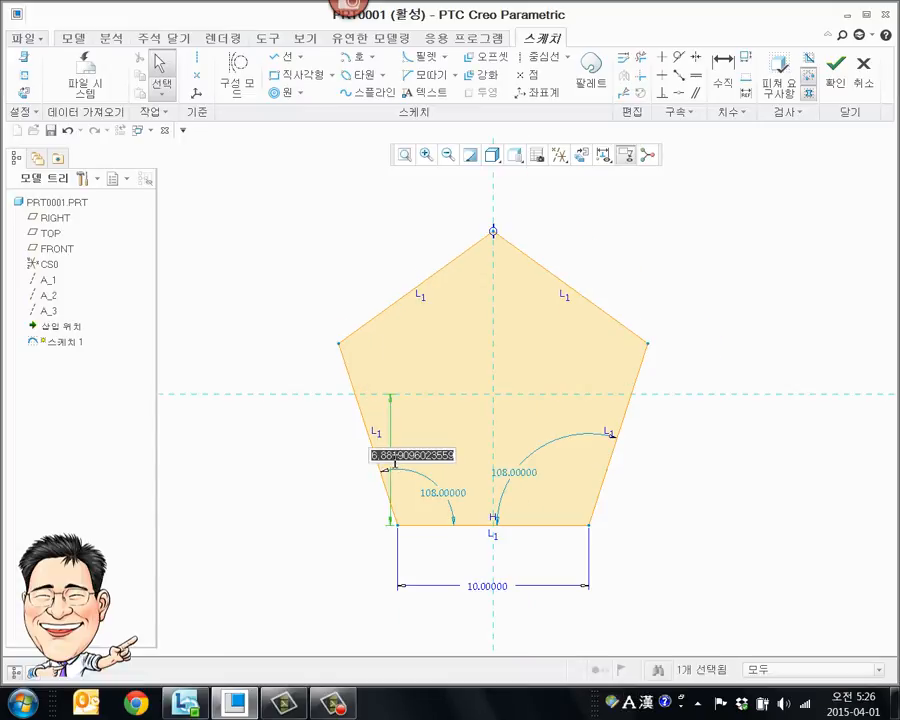
pyautogui.write('12')
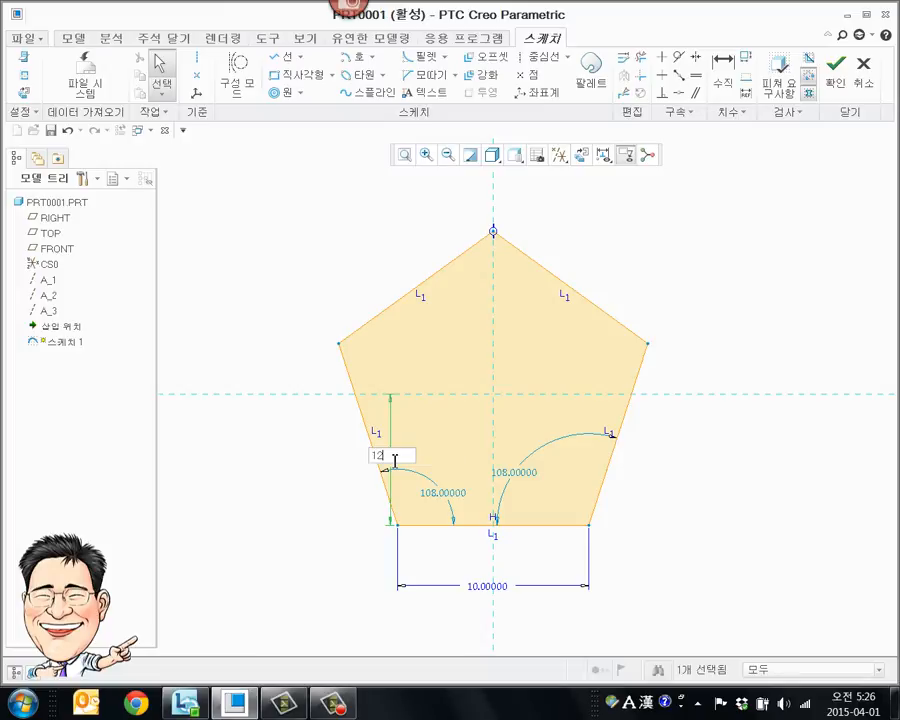
pyautogui.press('Return')
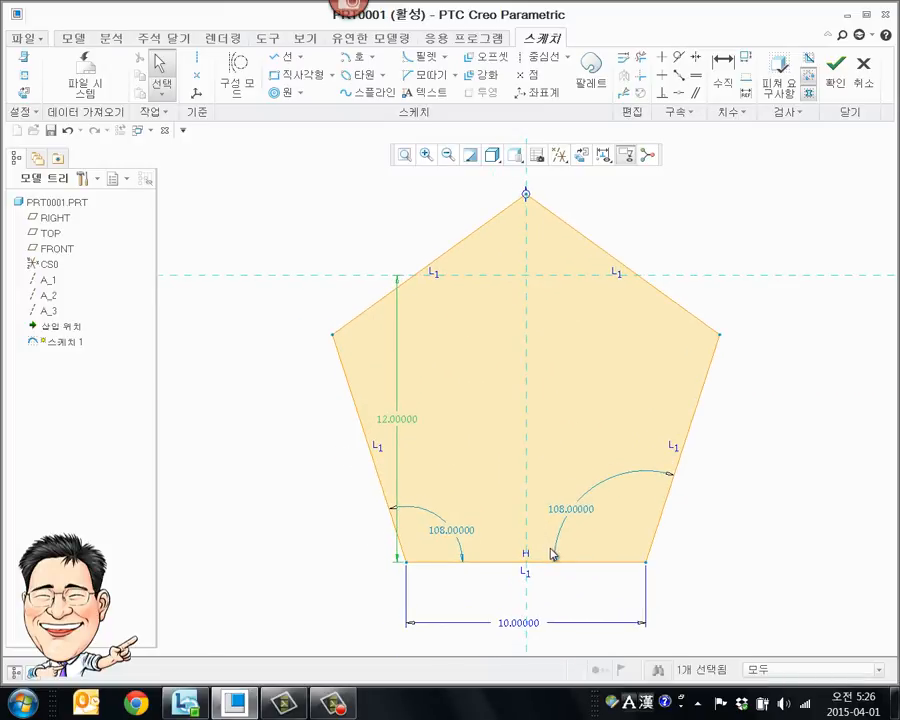
pyautogui.hotkey('ctrl', 'z')
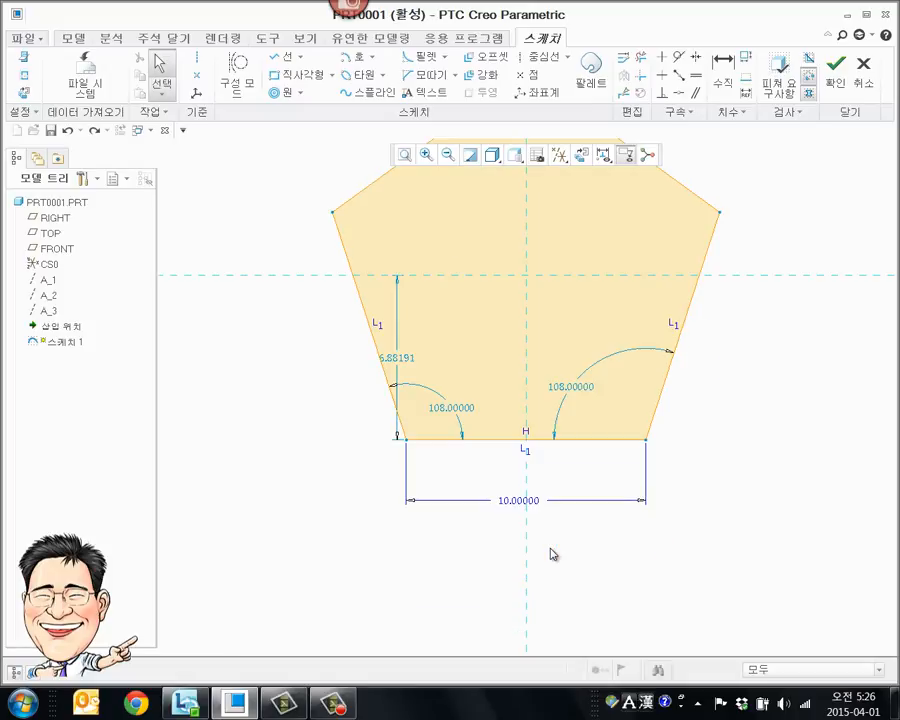
# Step: Try modifying all sketch dimensions together, with the bottom side at about 12.24 and one base angle at about 115.37, and cancel
pyautogui.scroll(-4, 673, 322)
pyautogui.scroll(2, 699, 252)
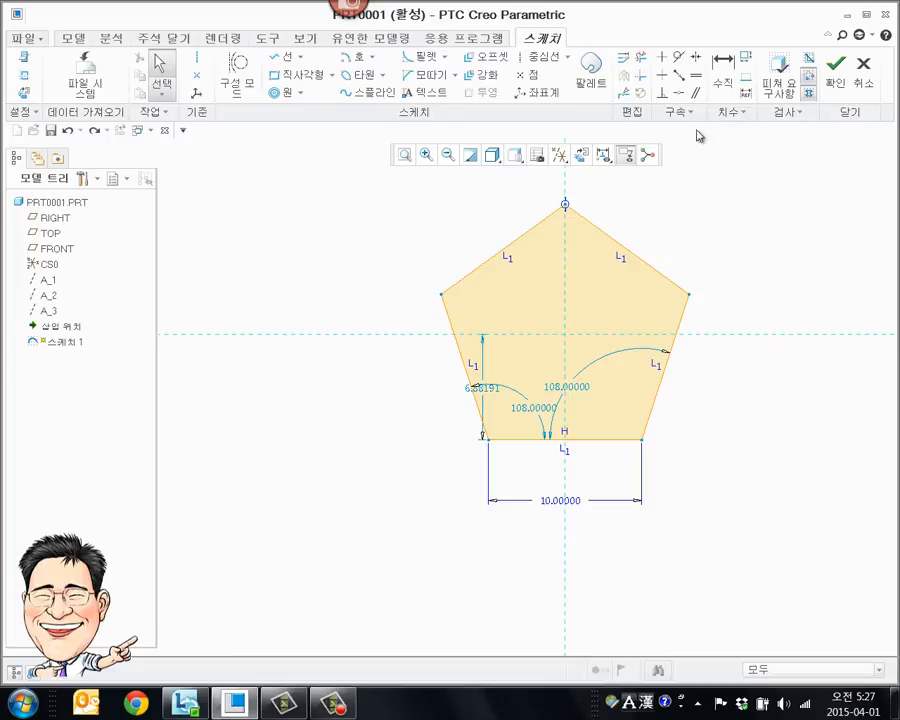
pyautogui.moveTo(378, 190)
pyautogui.mouseDown()
pyautogui.moveTo(711, 454)
pyautogui.moveTo(798, 567)
pyautogui.mouseUp()
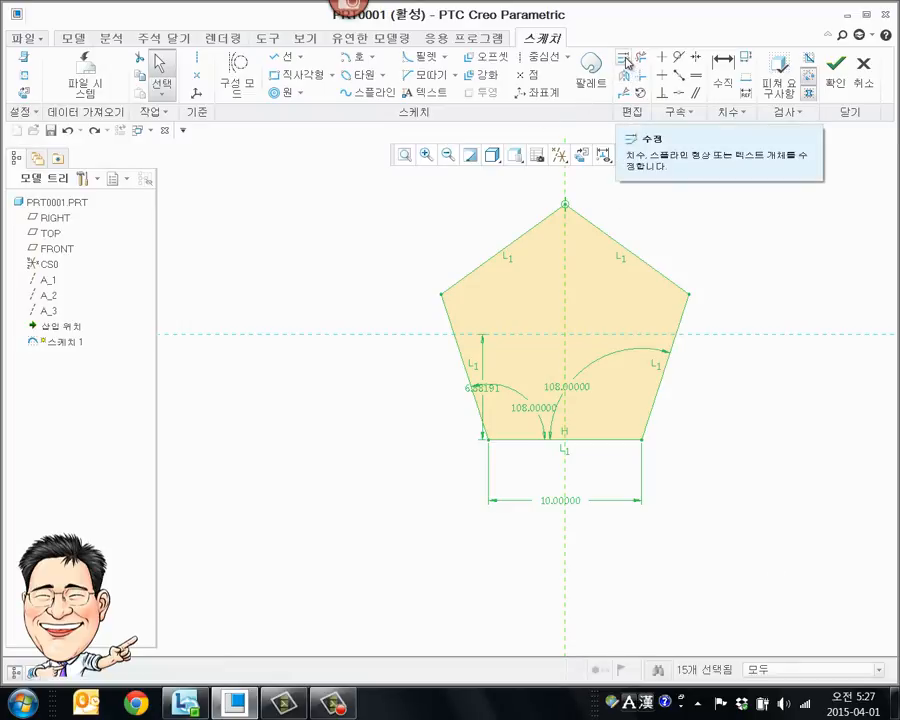
pyautogui.click(626, 63)
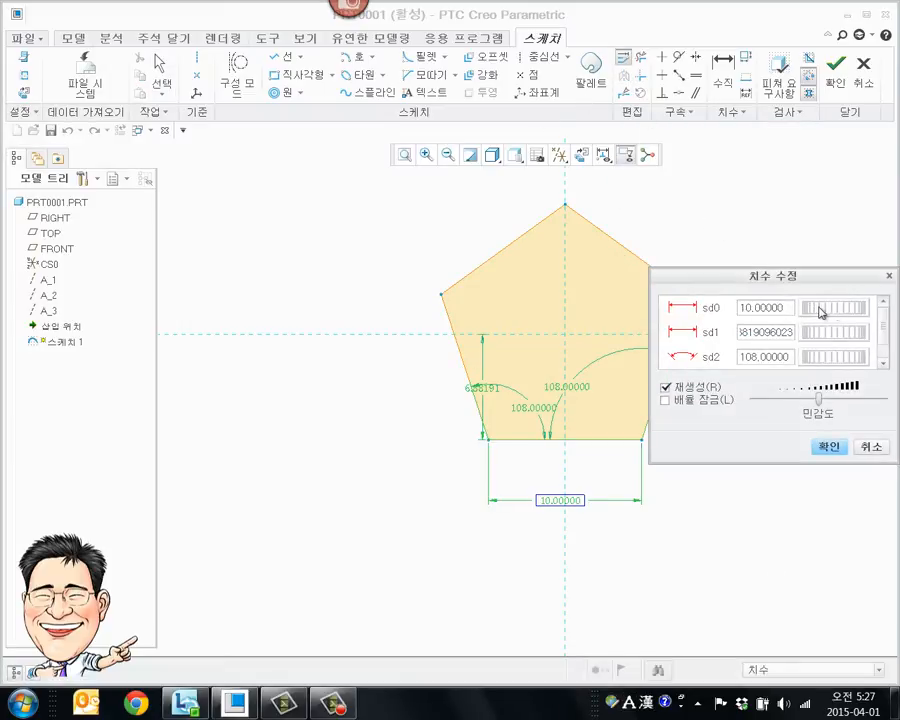
pyautogui.moveTo(820, 307); pyautogui.dragTo(884, 306)
pyautogui.moveTo(830, 357)
pyautogui.mouseDown()
pyautogui.moveTo(877, 366)
pyautogui.moveTo(749, 376)
pyautogui.moveTo(753, 368)
pyautogui.moveTo(845, 388)
pyautogui.moveTo(822, 384)
pyautogui.mouseUp()
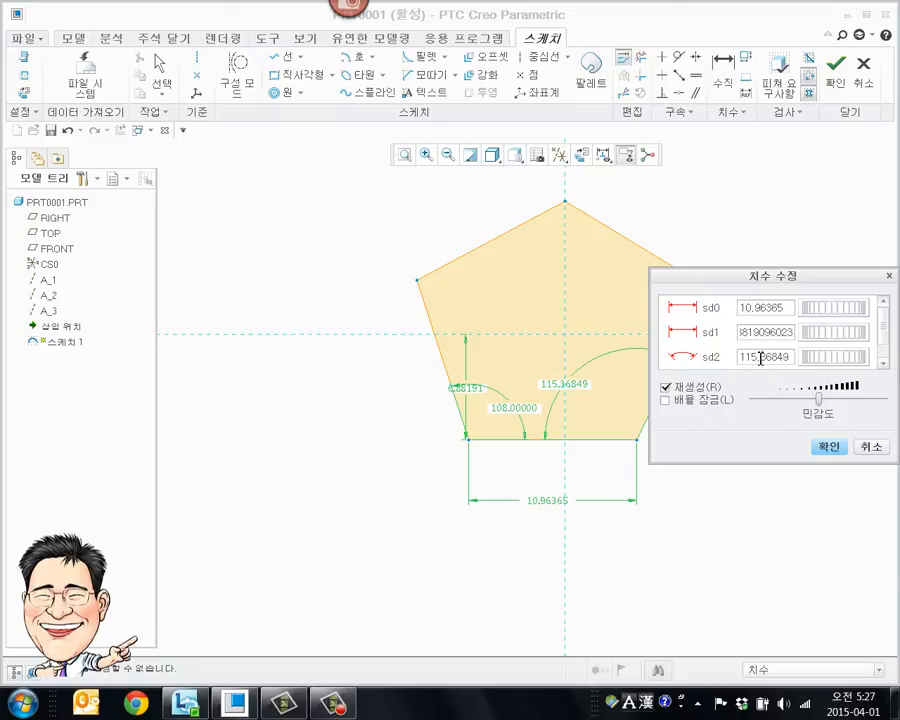
pyautogui.click(755, 309)
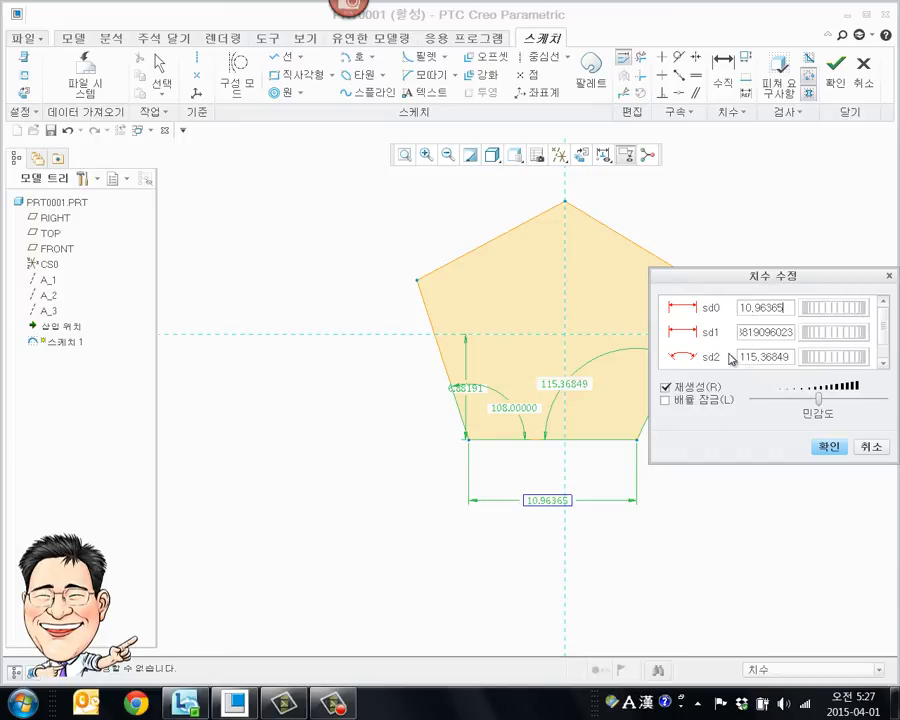
pyautogui.doubleClick(755, 310)
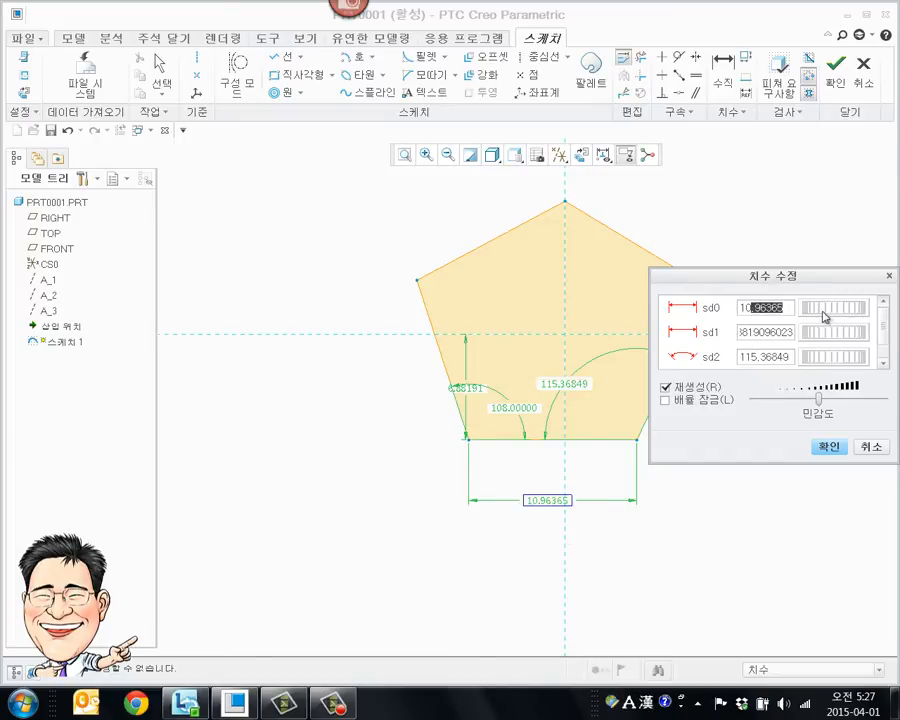
pyautogui.moveTo(825, 316); pyautogui.dragTo(856, 307)
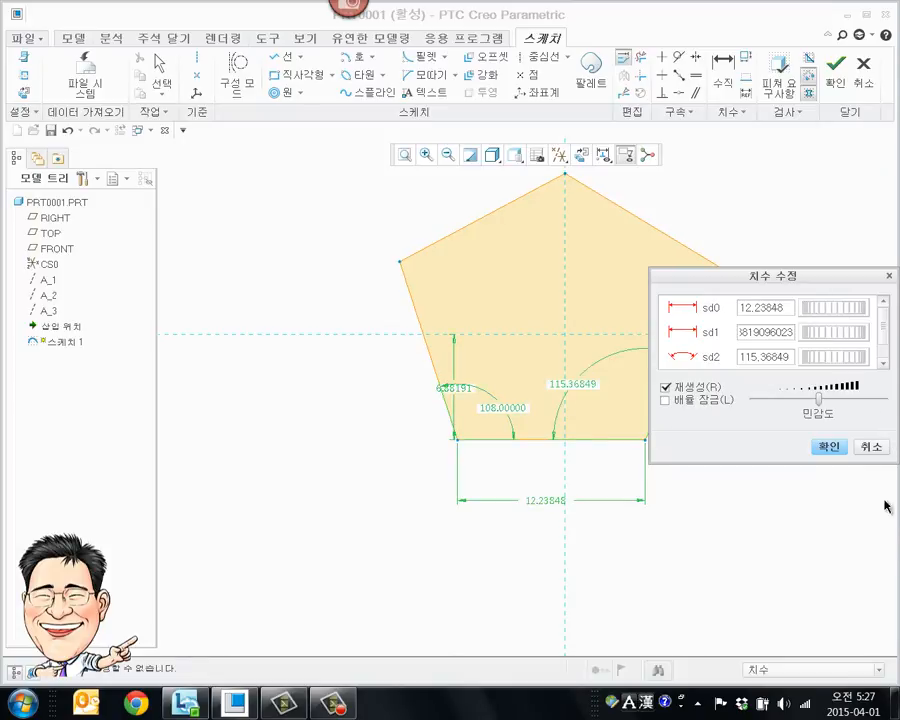
pyautogui.click(870, 448)
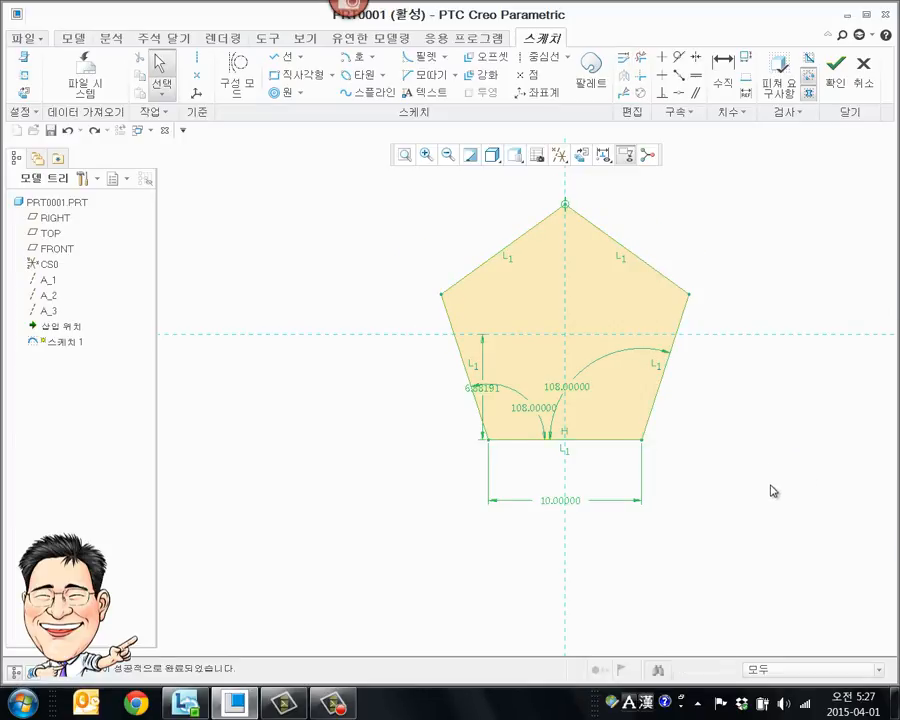
# Step: Modify all the sketch dimensions together with the scale locked, setting the pentagon's bottom side to 30
pyautogui.moveTo(756, 555); pyautogui.dragTo(804, 596)
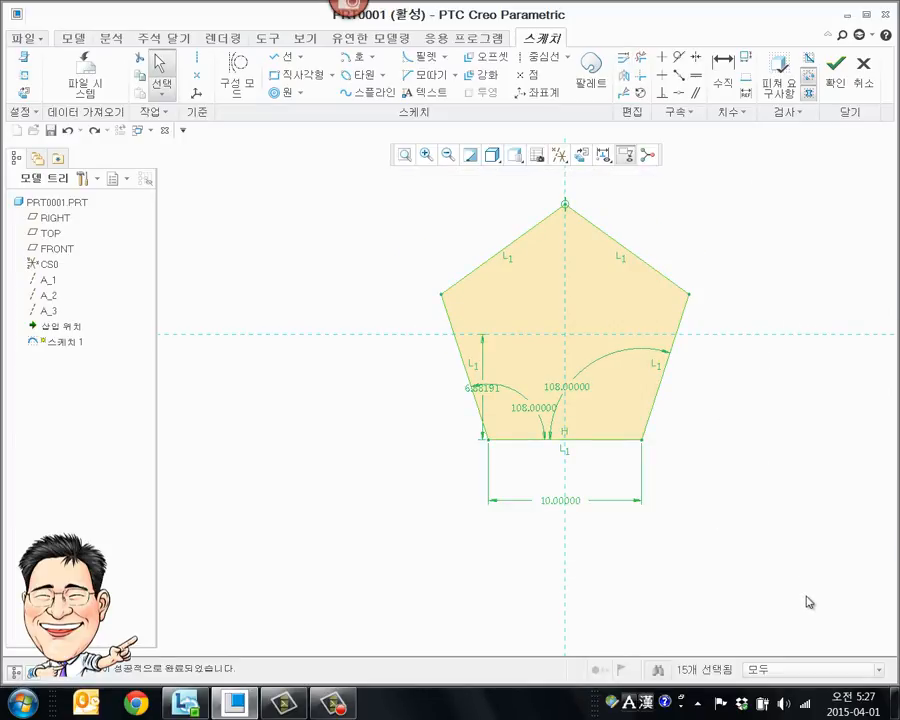
pyautogui.click(624, 57)
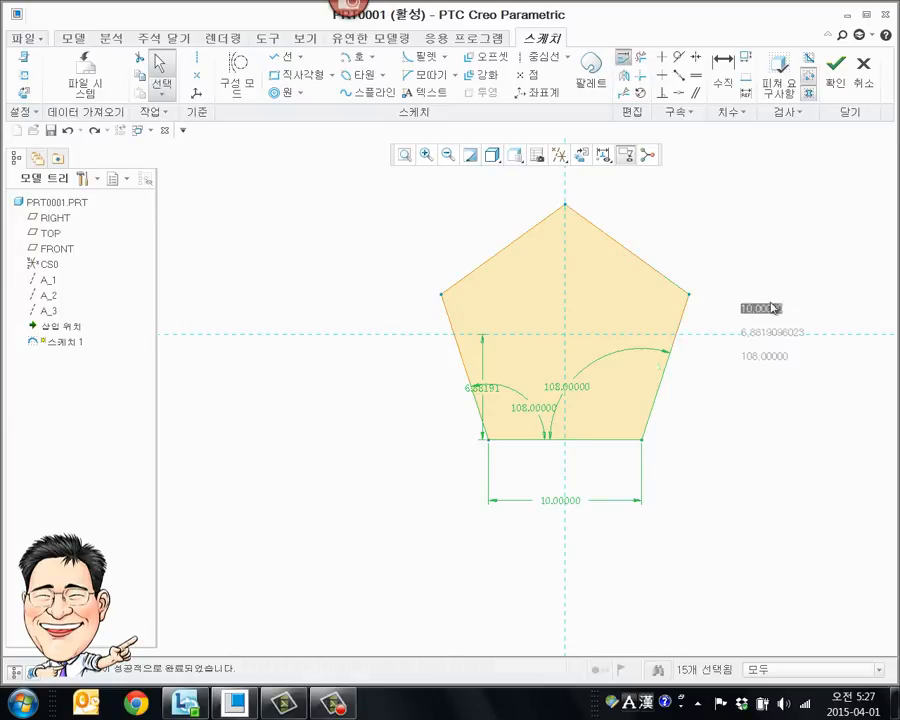
pyautogui.click(692, 404)
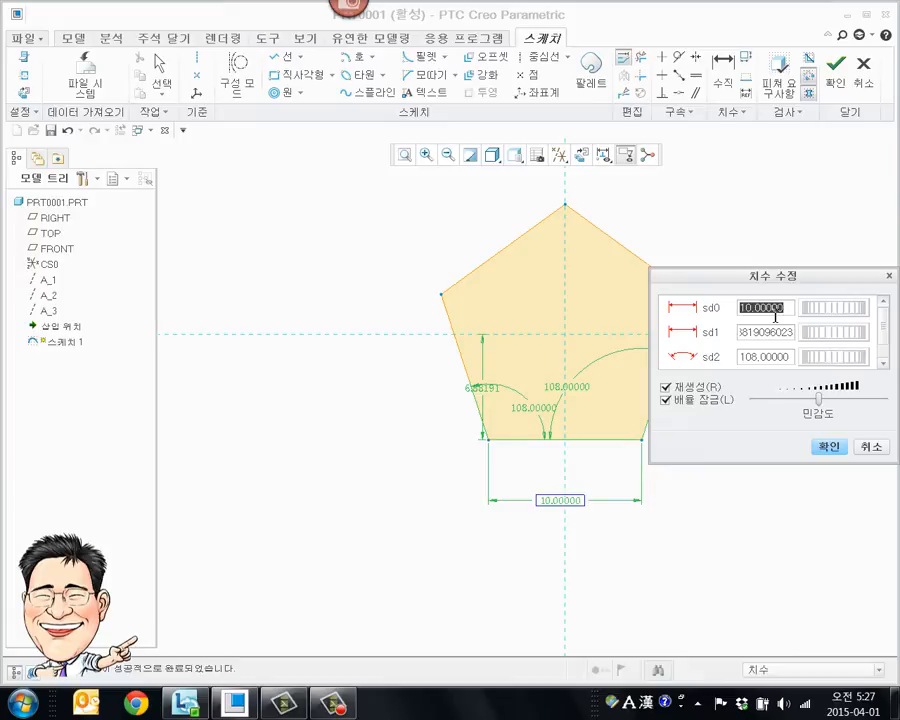
pyautogui.write('30')
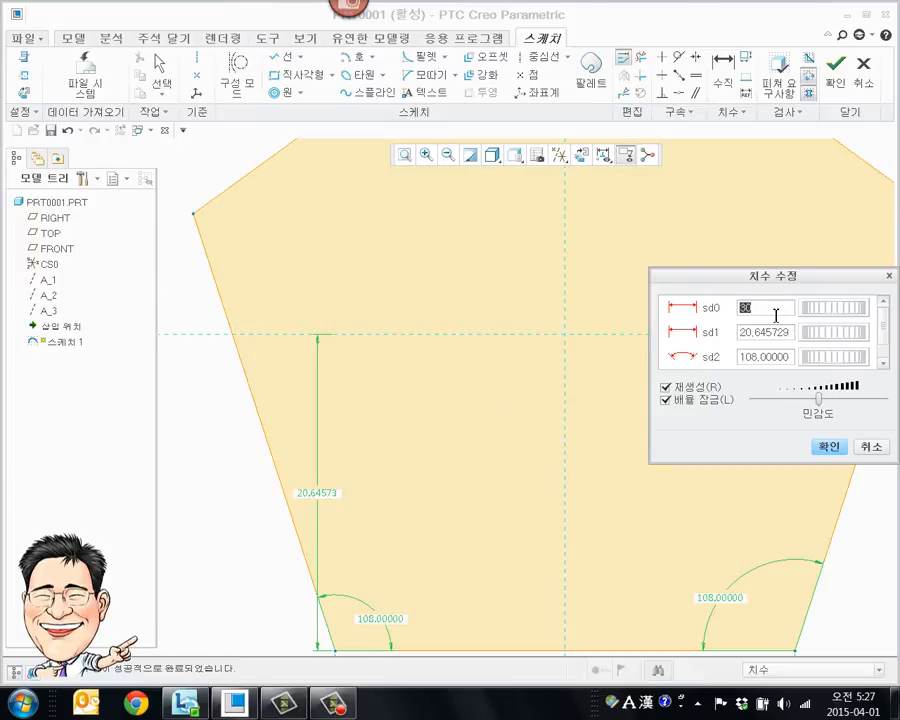
pyautogui.click(829, 446)
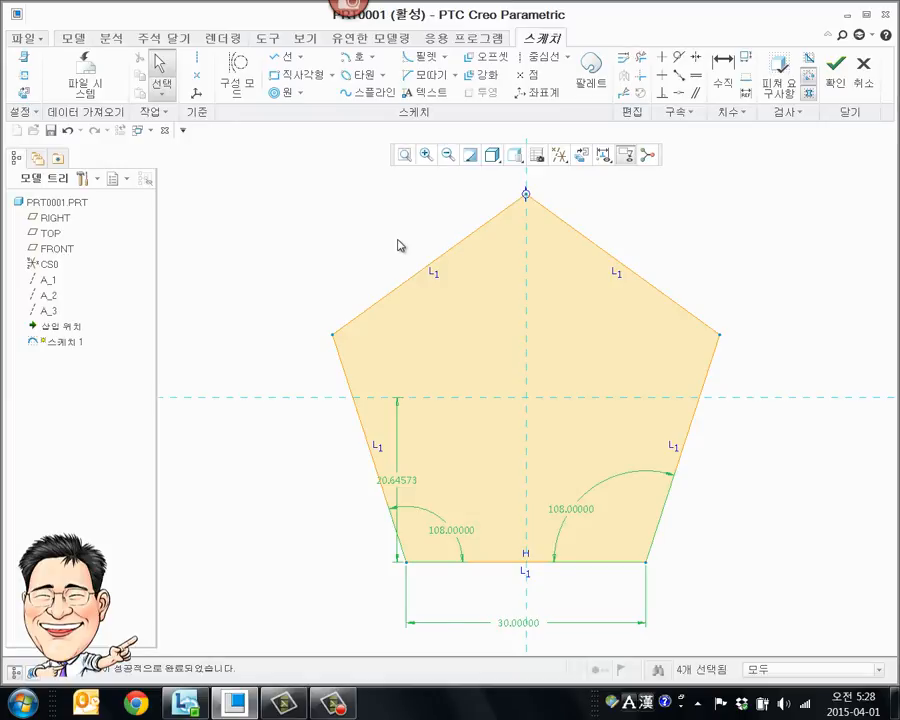
pyautogui.click(248, 505)
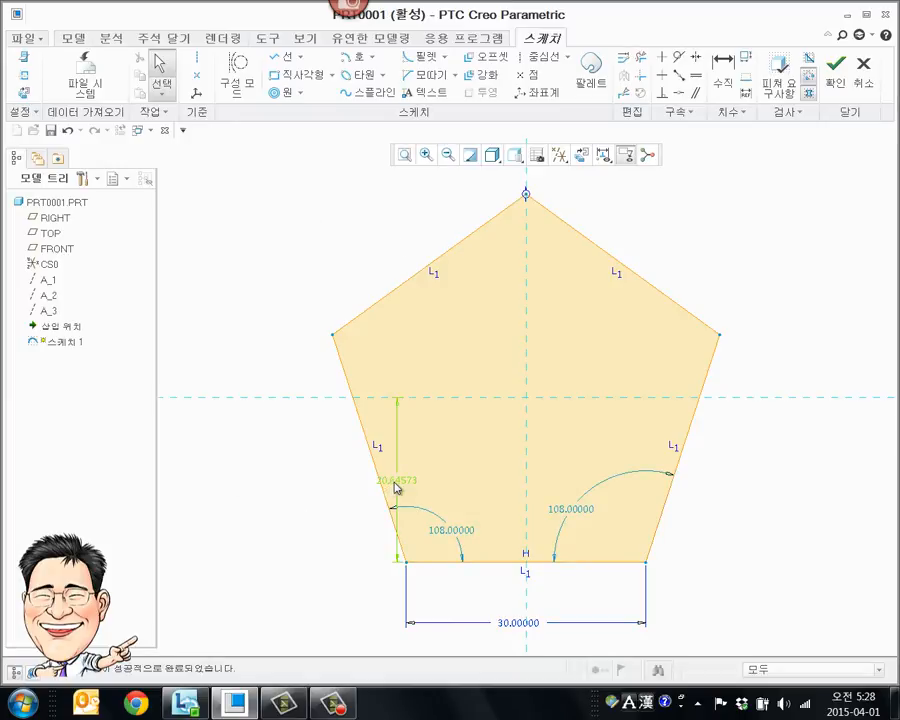
# Step: Check the exact distance from the bottom side to the horizontal reference, and move the left base angle dimension closer to its corner
pyautogui.doubleClick(397, 484)
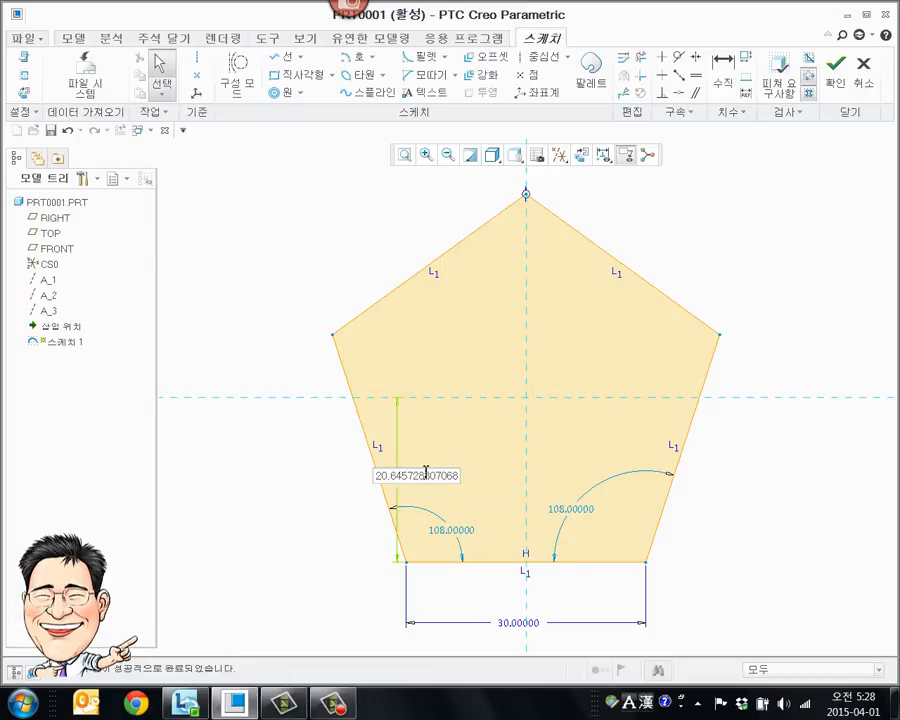
pyautogui.press('Return')
pyautogui.moveTo(450, 531)
pyautogui.mouseDown()
pyautogui.moveTo(281, 538)
pyautogui.moveTo(428, 534)
pyautogui.moveTo(406, 533)
pyautogui.mouseUp()
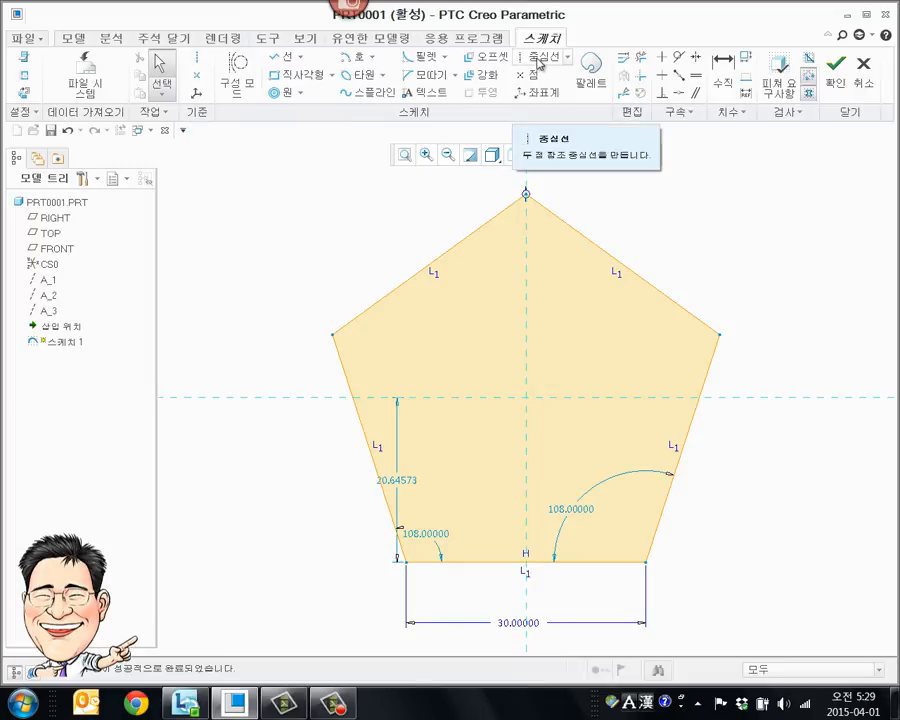
# Step: Draw a vertical construction centerline through the pentagon's apex, on the vertical reference
pyautogui.rightClick(741, 246)
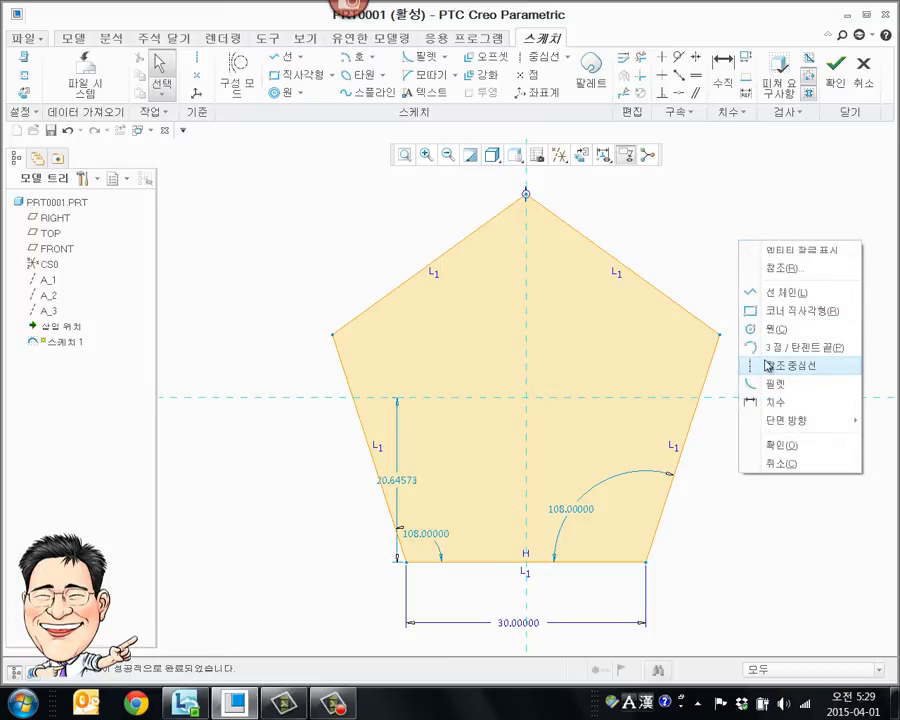
pyautogui.click(768, 366)
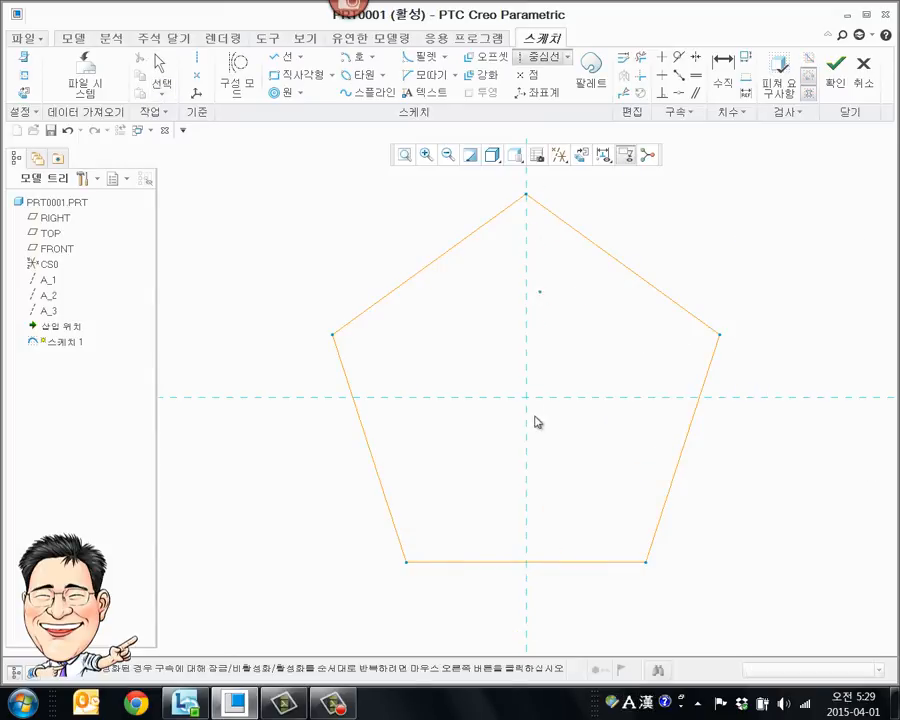
pyautogui.click(528, 254)
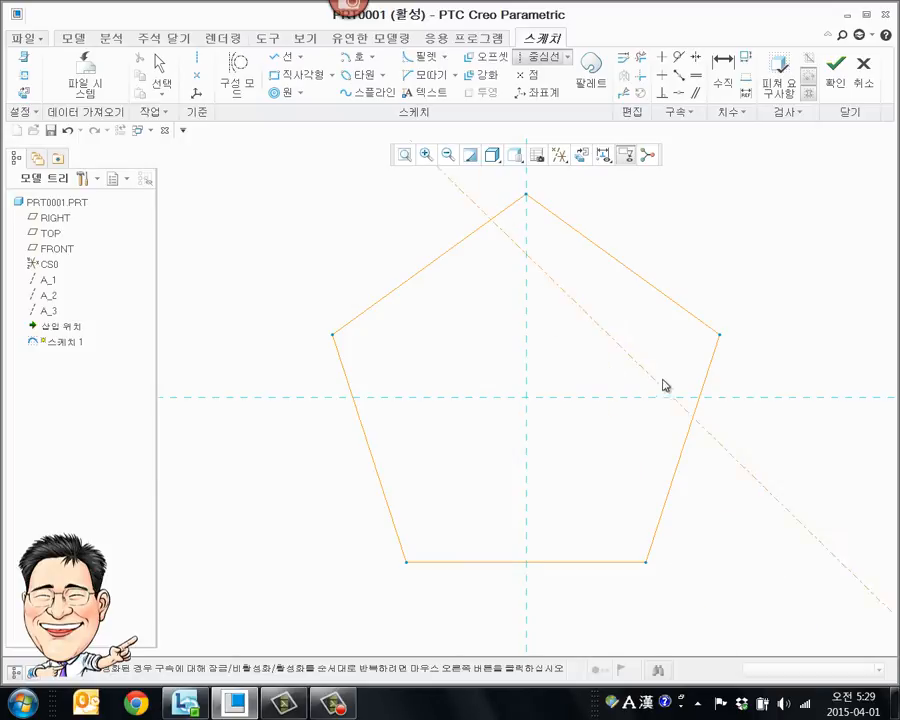
pyautogui.click(533, 524)
pyautogui.middleClick(743, 247)
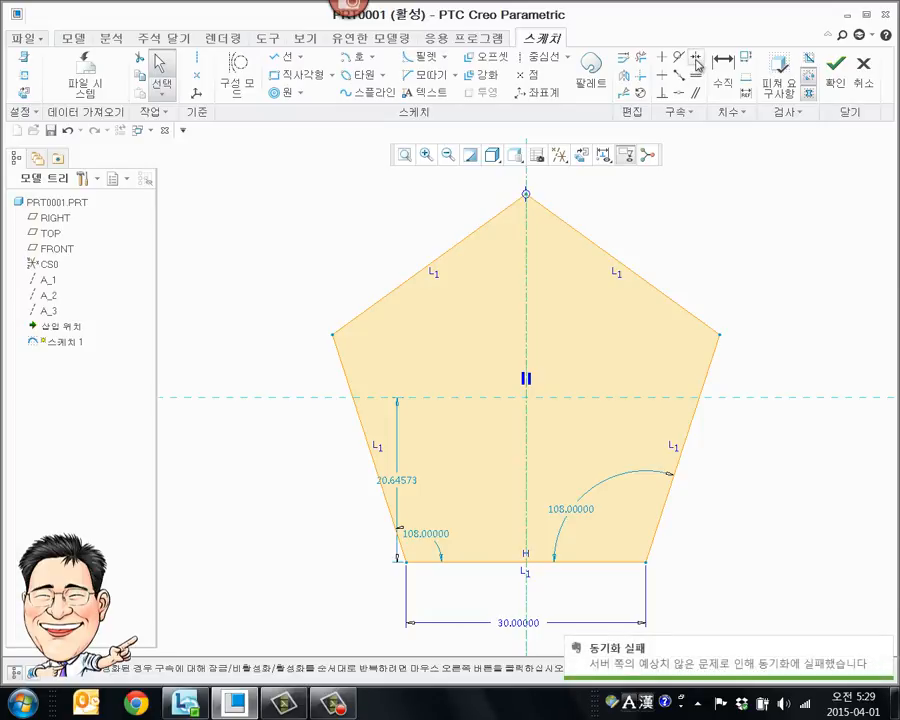
# Step: Make the two endpoints of the pentagon's bottom side symmetric about the vertical centerline
pyautogui.click(697, 60)
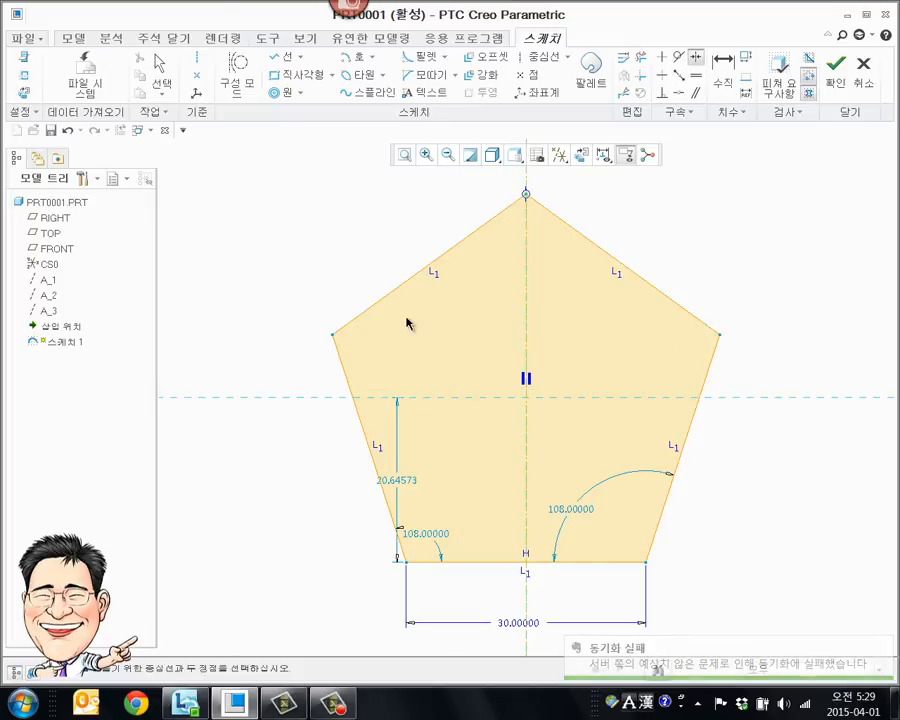
pyautogui.click(406, 563)
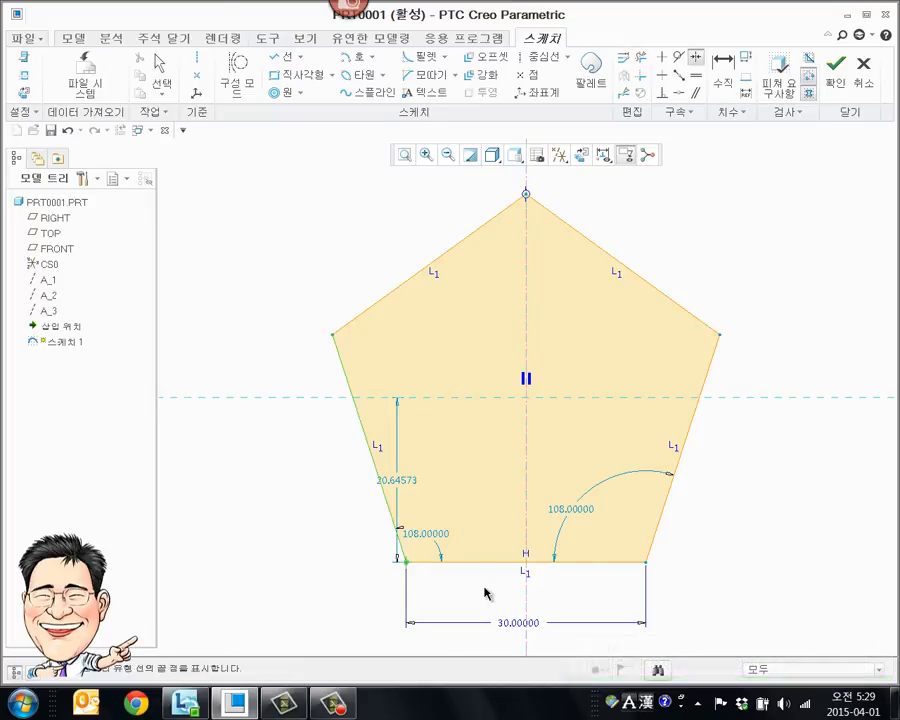
pyautogui.click(646, 563)
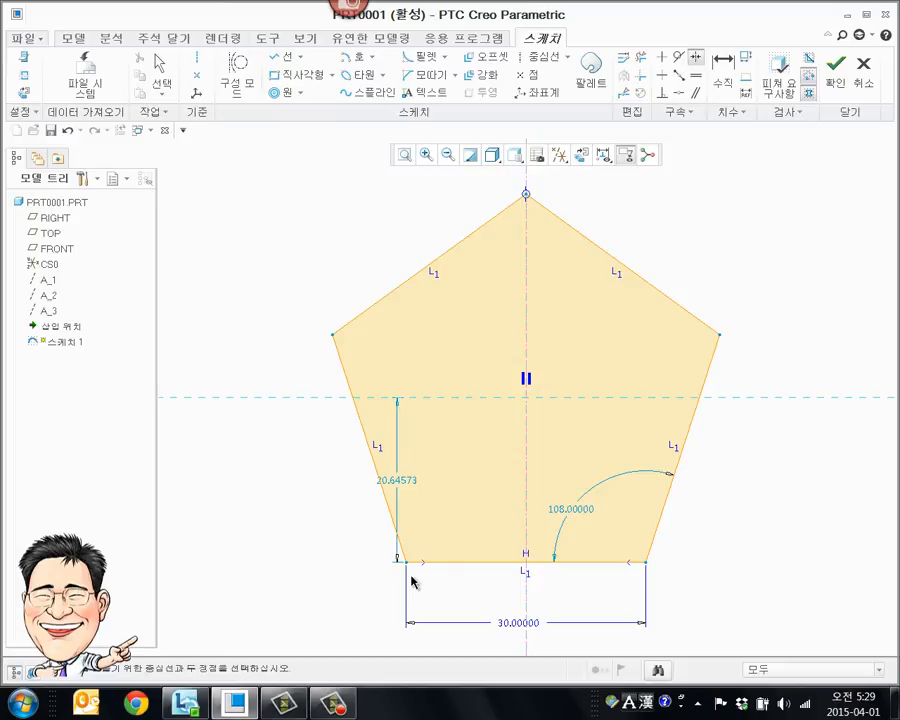
# Step: Draw a second vertical construction centerline about 60 to the right of the pentagon's centerline
pyautogui.scroll(-5, 350, 470)
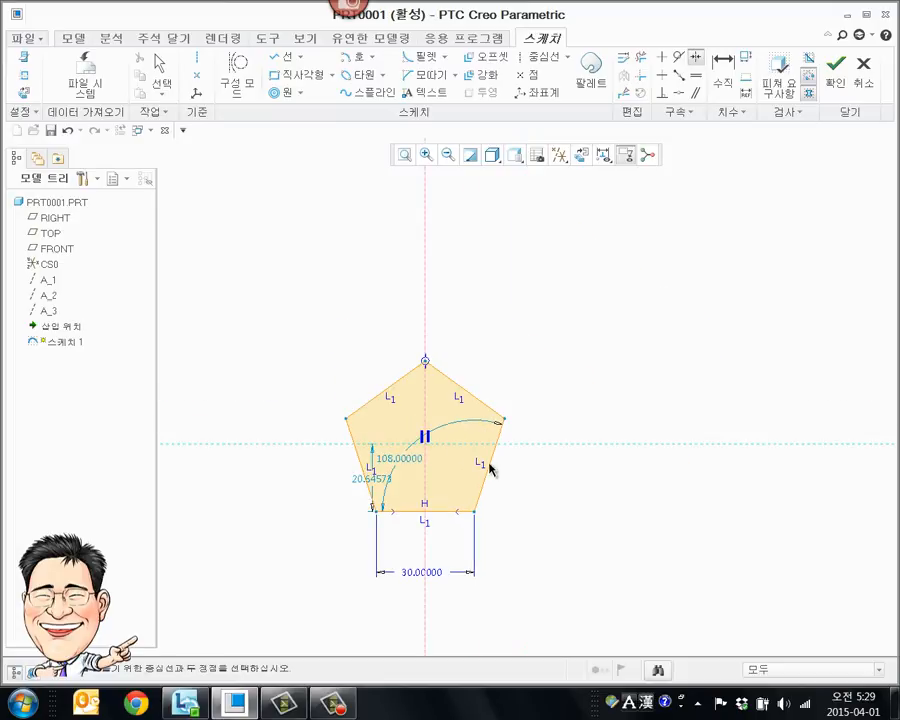
pyautogui.scroll(3, 489, 465)
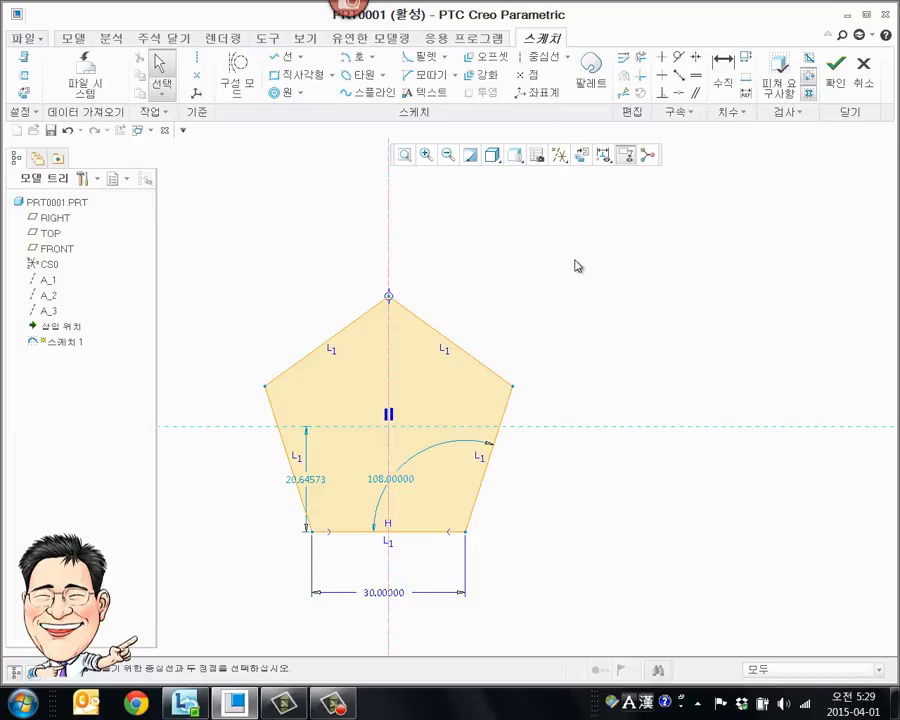
pyautogui.rightClick(578, 293)
pyautogui.click(614, 421)
pyautogui.click(696, 277)
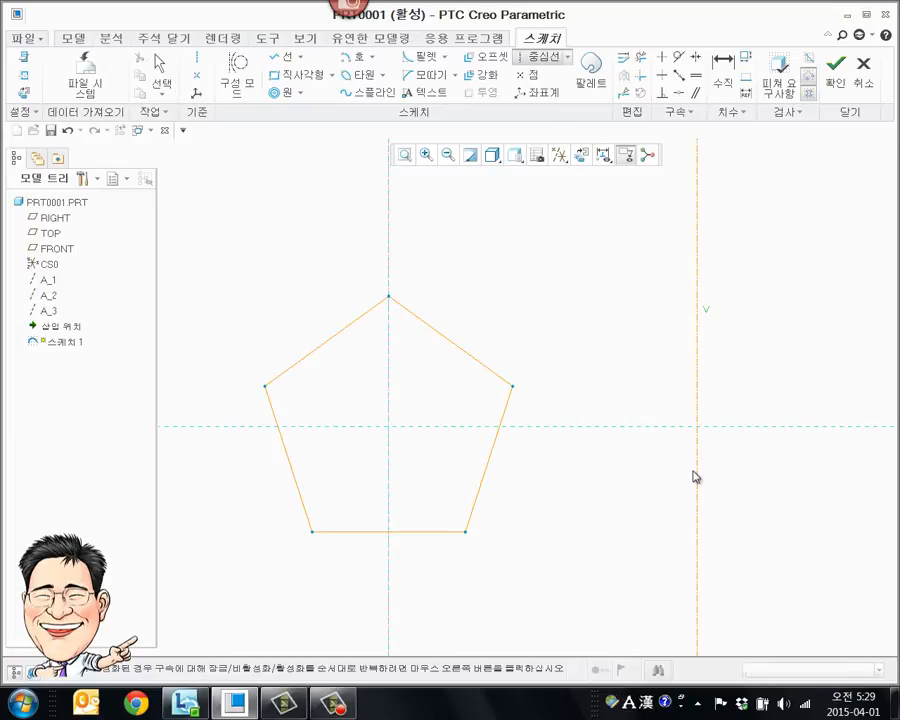
pyautogui.click(691, 472)
pyautogui.middleClick(628, 483)
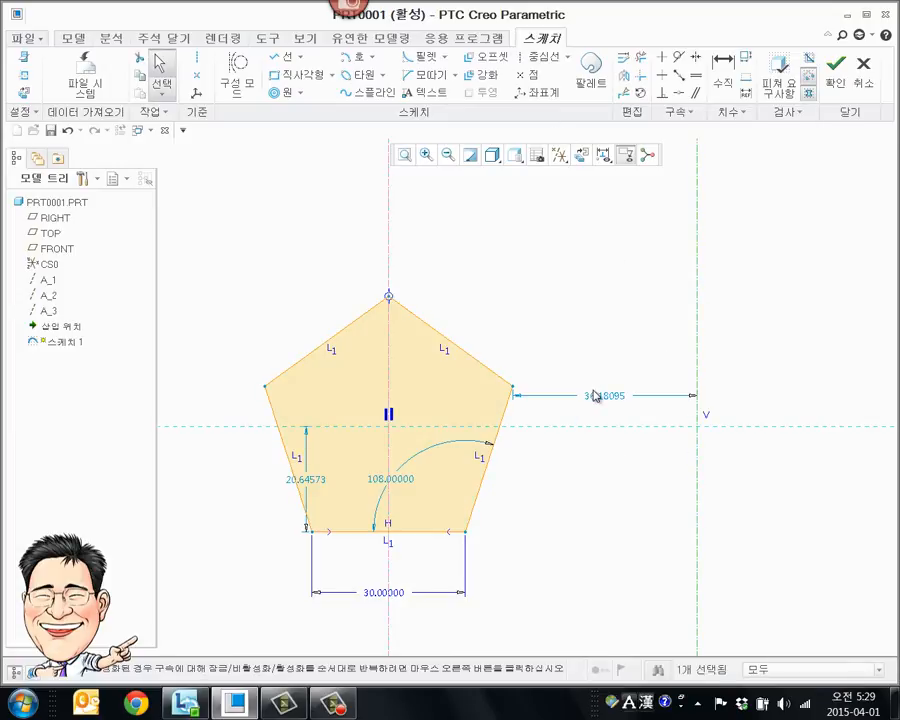
# Step: Dimension the distance between the two vertical centerlines above the pentagon and set it to 100
pyautogui.click(724, 66)
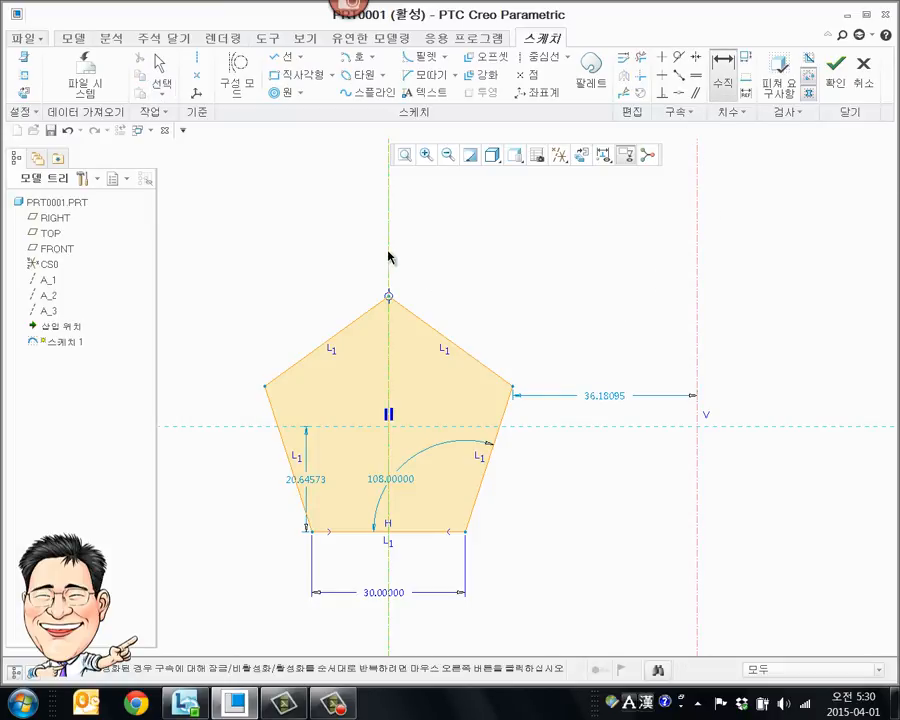
pyautogui.click(698, 267)
pyautogui.middleClick(562, 260)
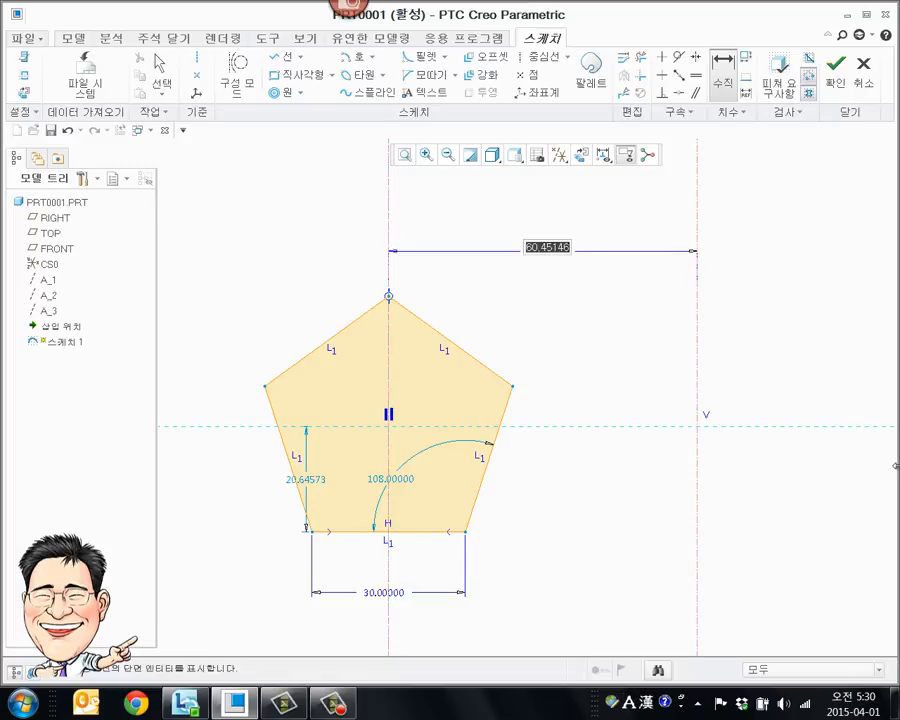
pyautogui.write('100')
pyautogui.press('Return')
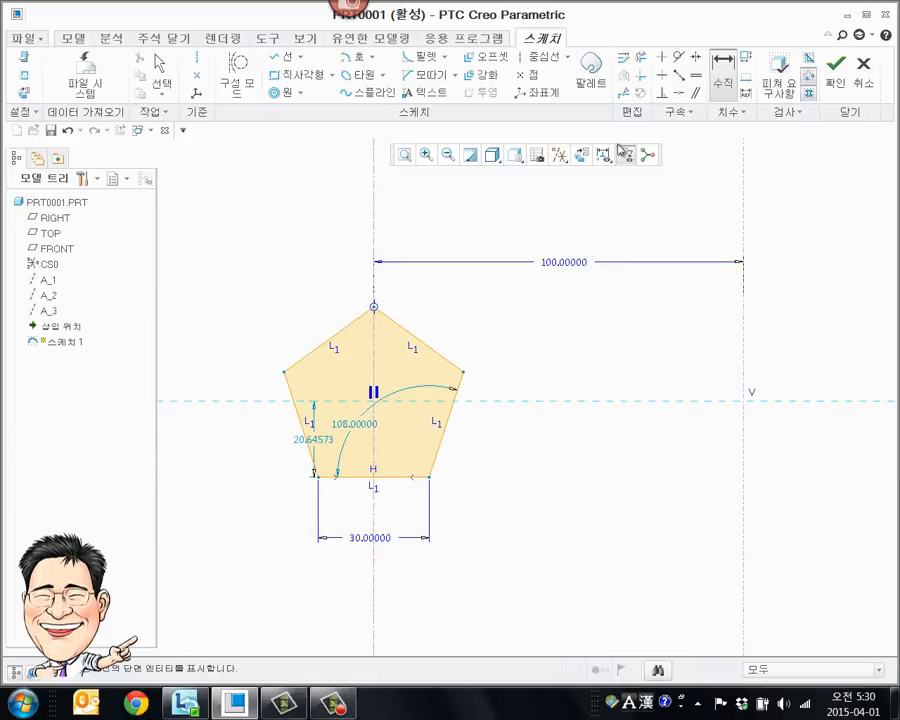
pyautogui.click(727, 78)
pyautogui.middleClick(549, 202)
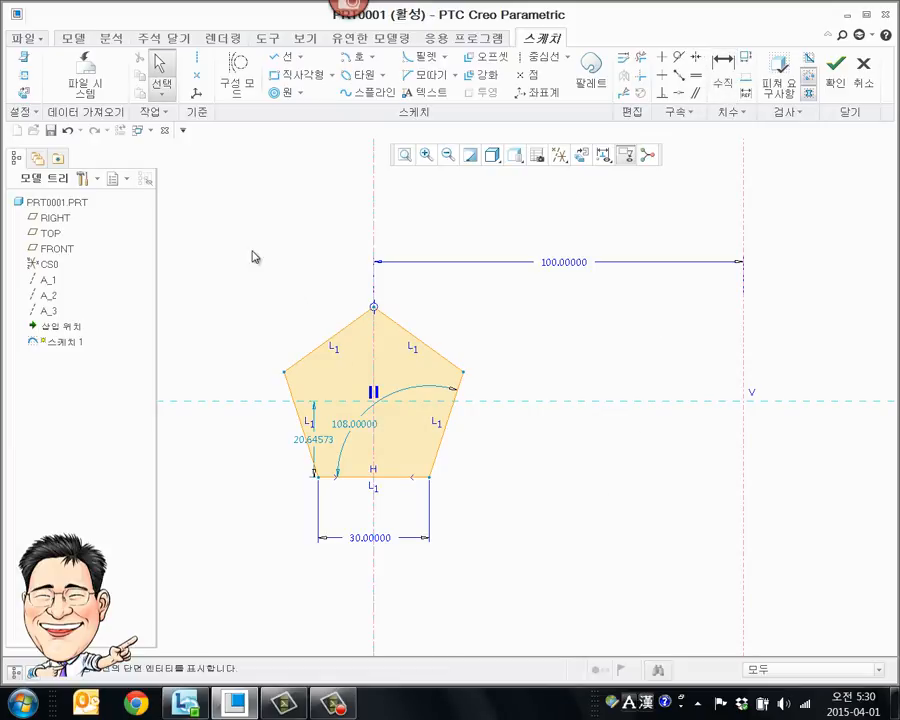
# Step: Mirror the pentagon about the right vertical centerline and inspect the symmetry constraints on the copy
pyautogui.moveTo(237, 233)
pyautogui.mouseDown()
pyautogui.moveTo(323, 366)
pyautogui.moveTo(518, 603)
pyautogui.mouseUp()
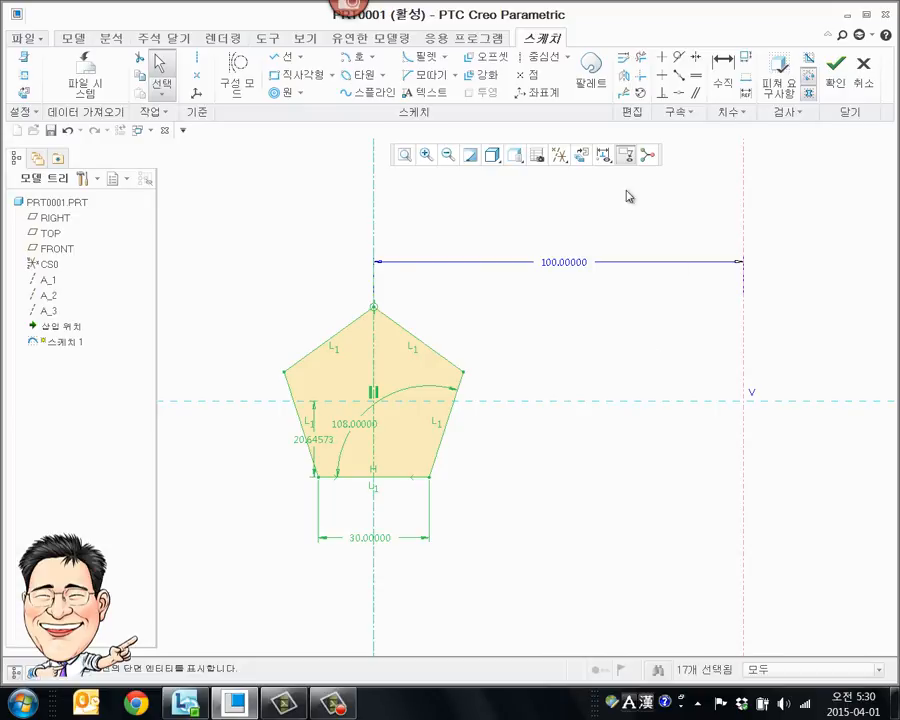
pyautogui.click(679, 227)
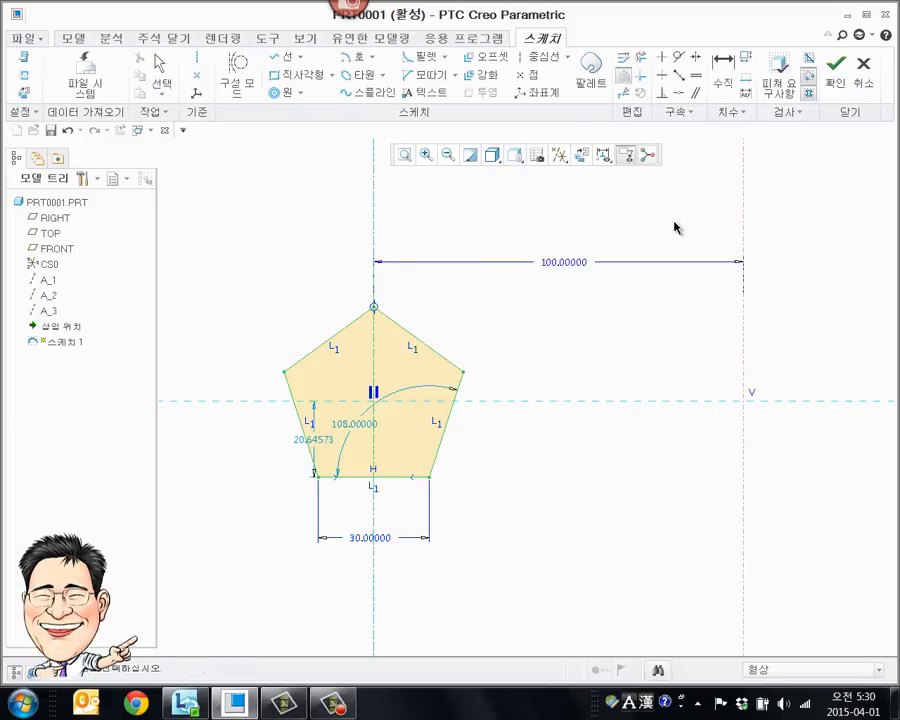
pyautogui.hotkey('ctrl', 'alt', 'a')
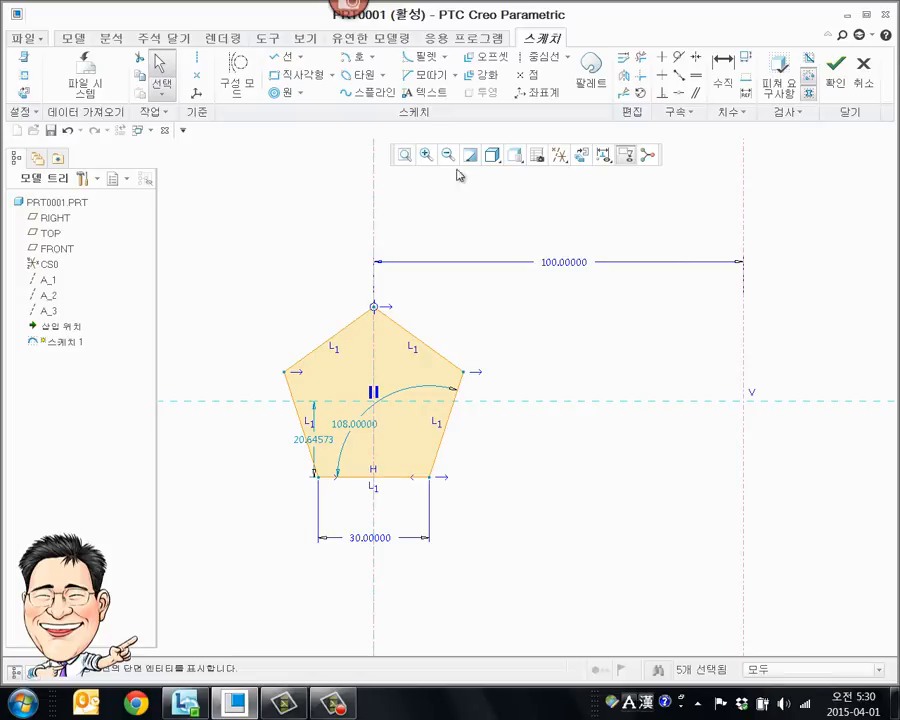
pyautogui.click(404, 154)
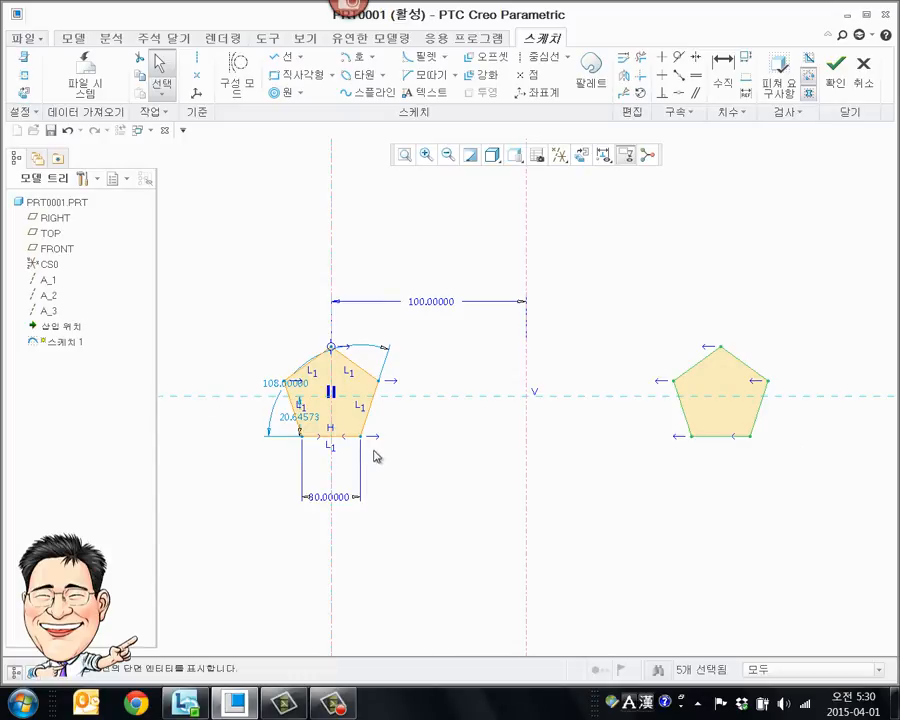
pyautogui.click(699, 357)
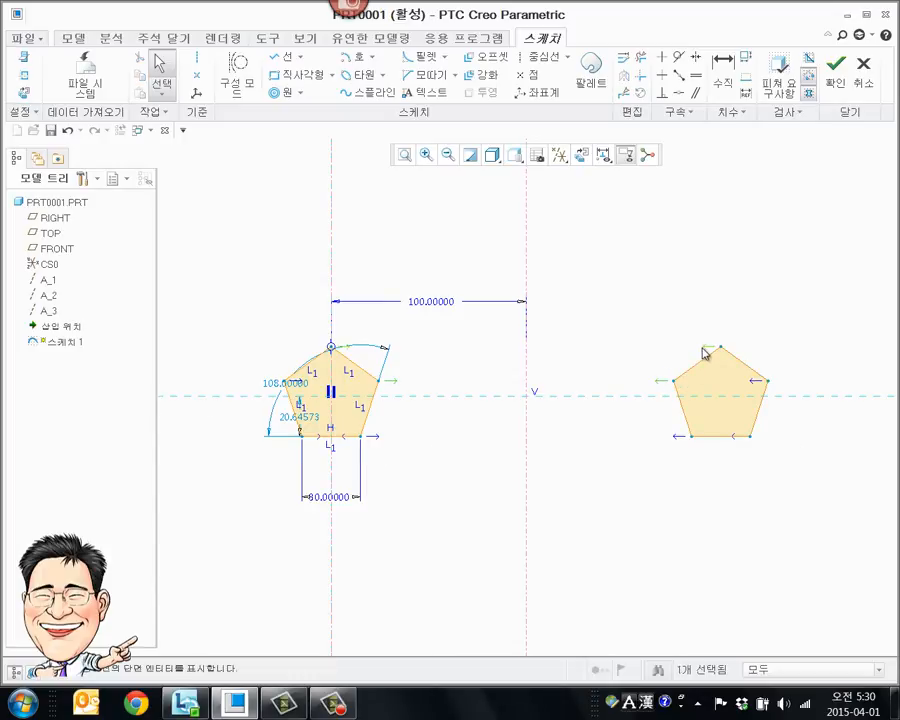
pyautogui.click(755, 388)
# Step: Set the distance between the two vertical centerlines to 30
pyautogui.doubleClick(445, 302)
pyautogui.write('3')
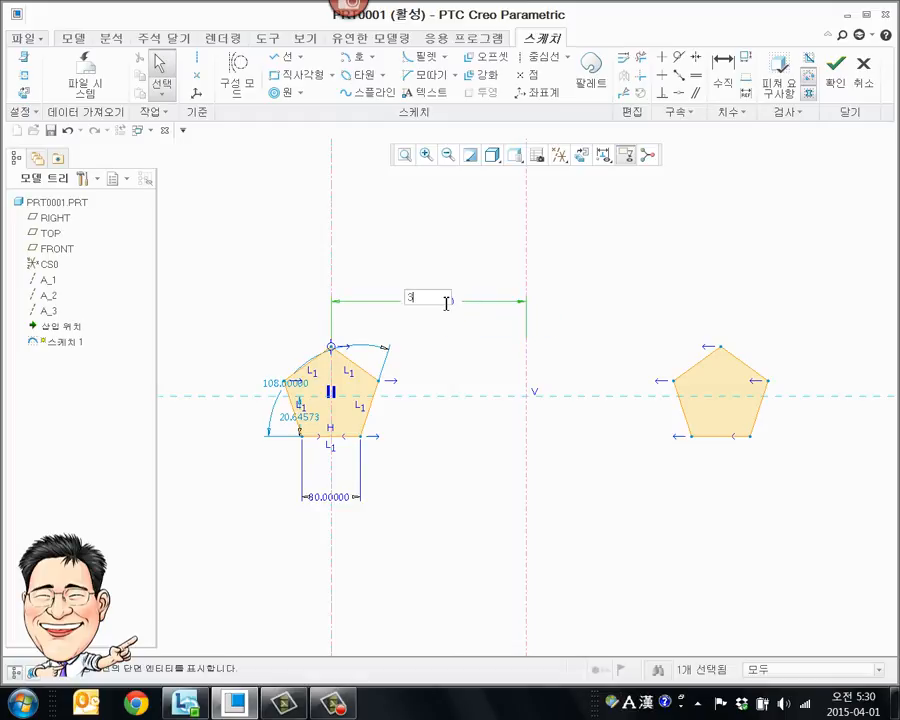
pyautogui.write('0')
pyautogui.press('Return')
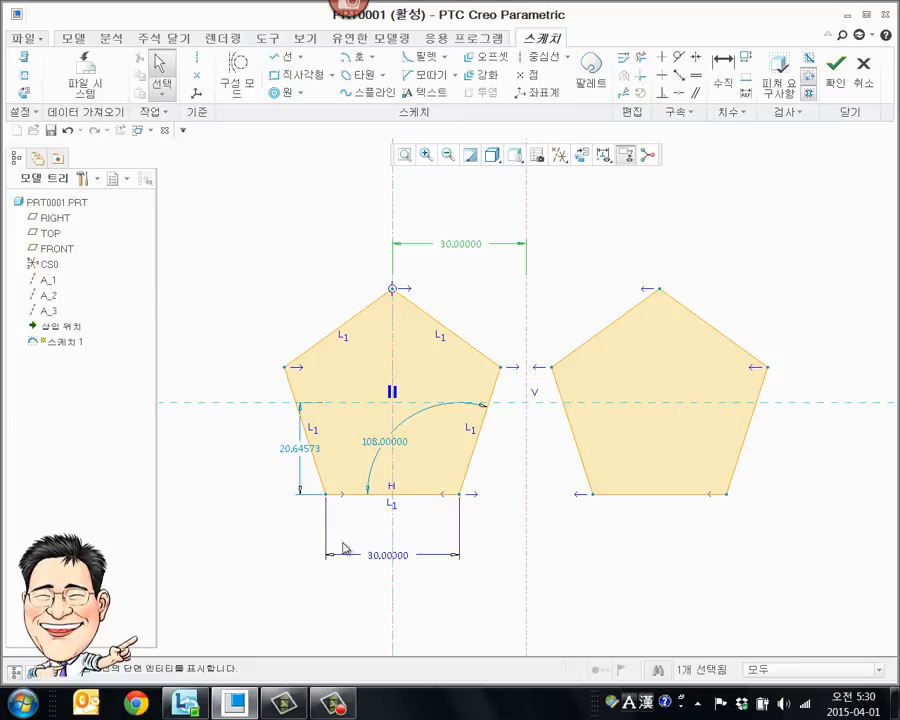
# Step: Divide the left pentagon's bottom side where it crosses the vertical centerline, and select the right half
pyautogui.scroll(5, 343, 544)
pyautogui.scroll(1, 418, 375)
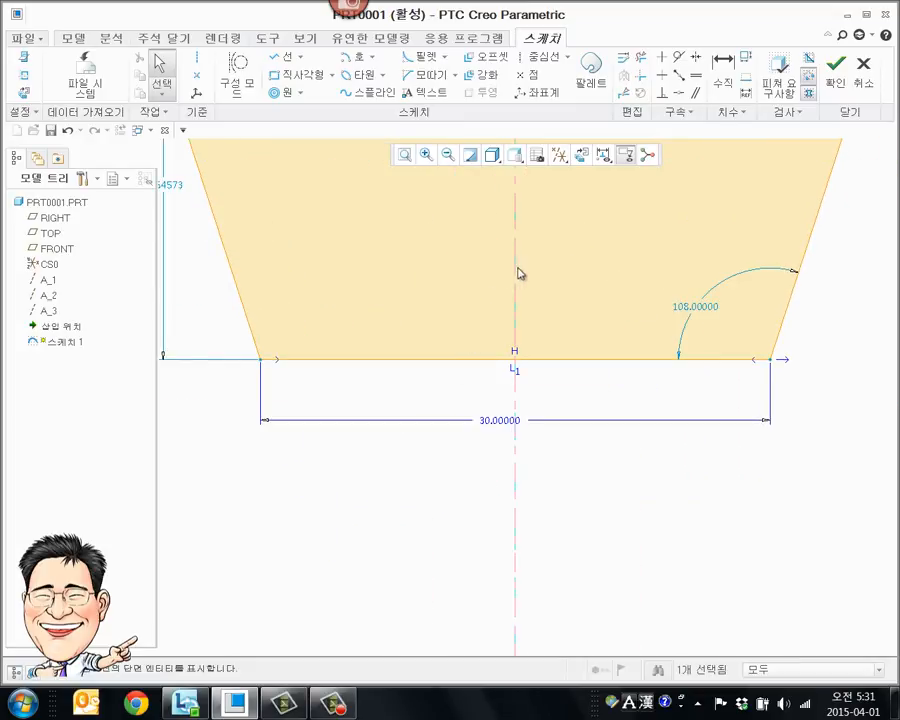
pyautogui.click(623, 97)
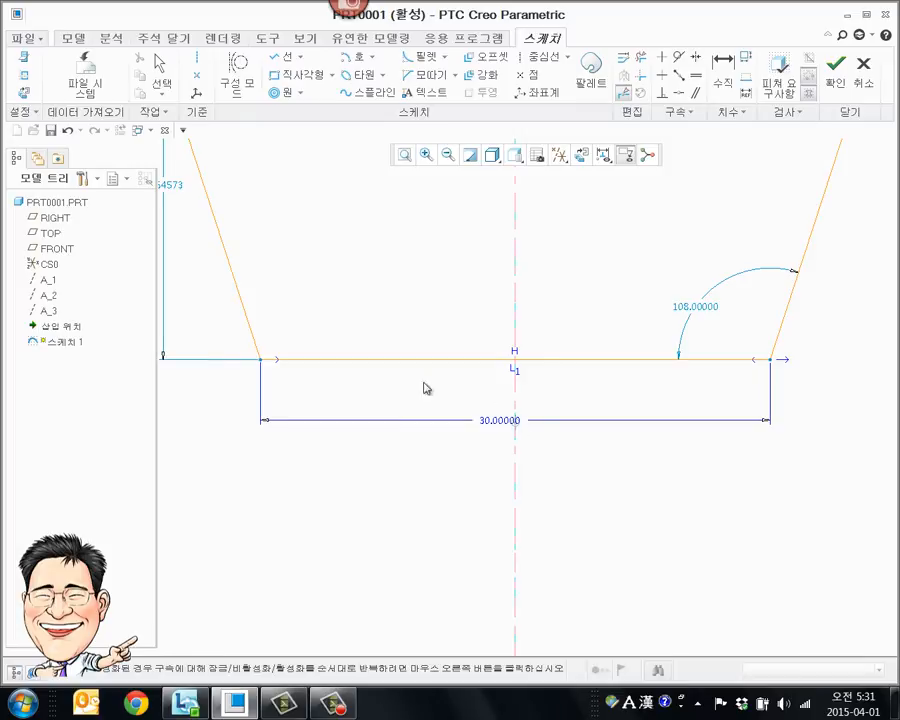
pyautogui.click(515, 360)
pyautogui.middleClick(642, 497)
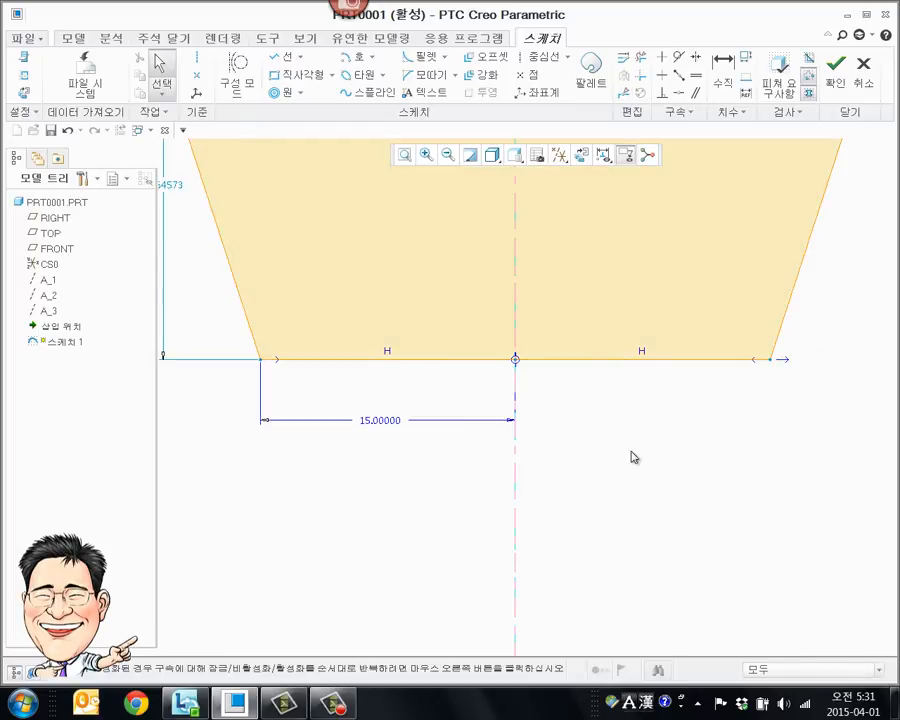
pyautogui.click(575, 368)
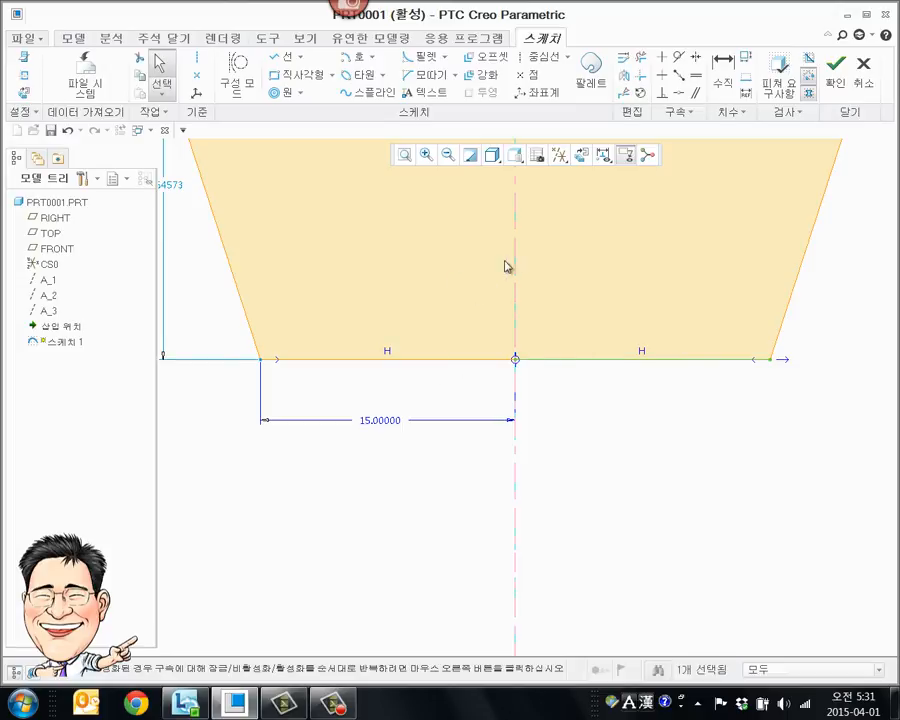
pyautogui.scroll(-6, 545, 430)
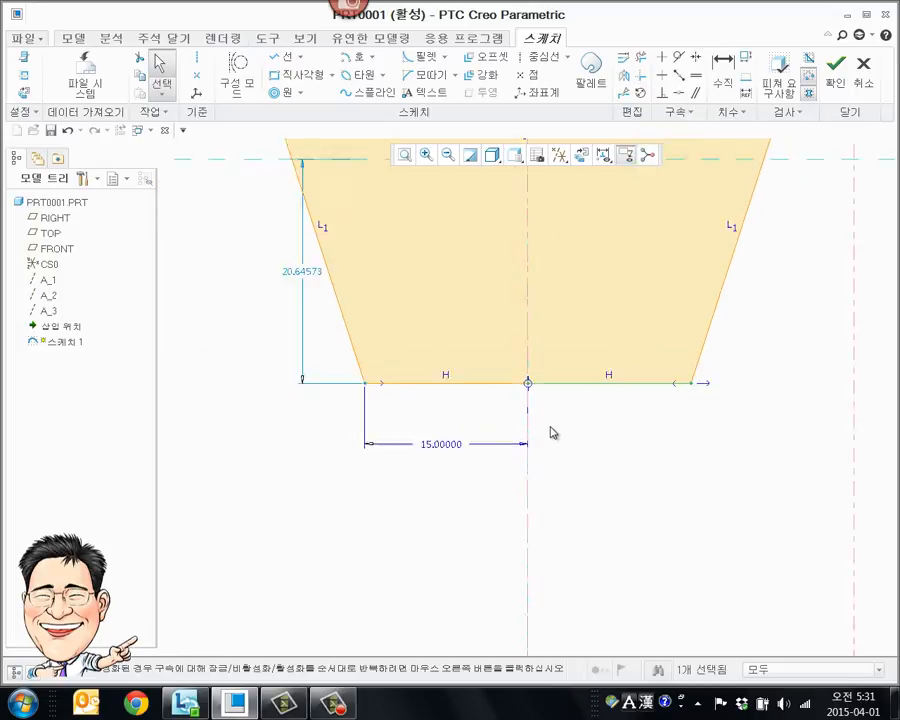
# Step: Trim away the left pentagon's lower-right side below the horizontal reference, its upper-right side, and the right pentagon's two left sides
pyautogui.scroll(3, 650, 370)
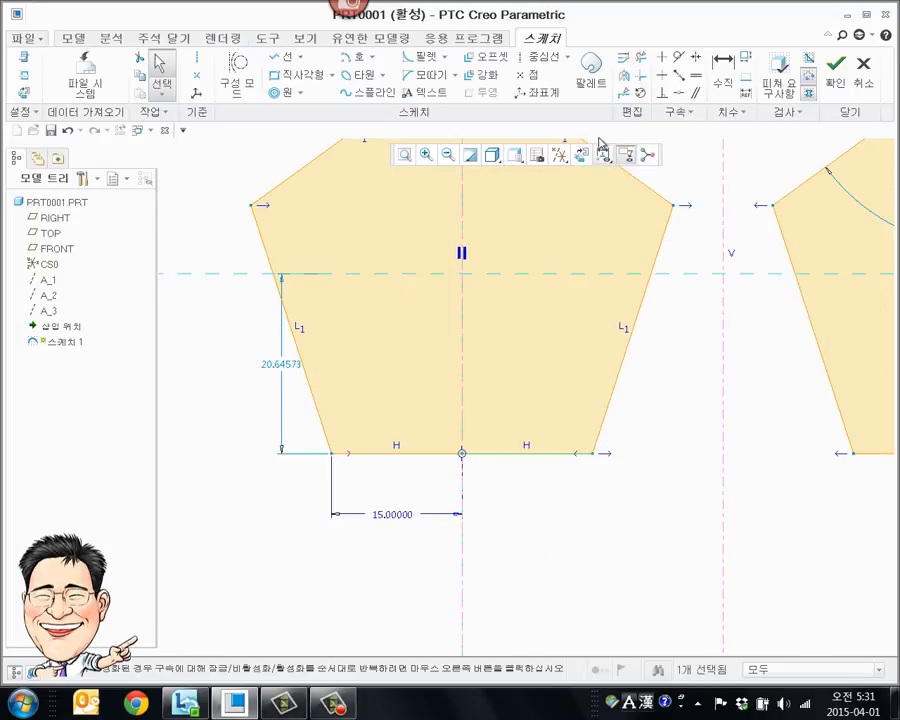
pyautogui.click(640, 60)
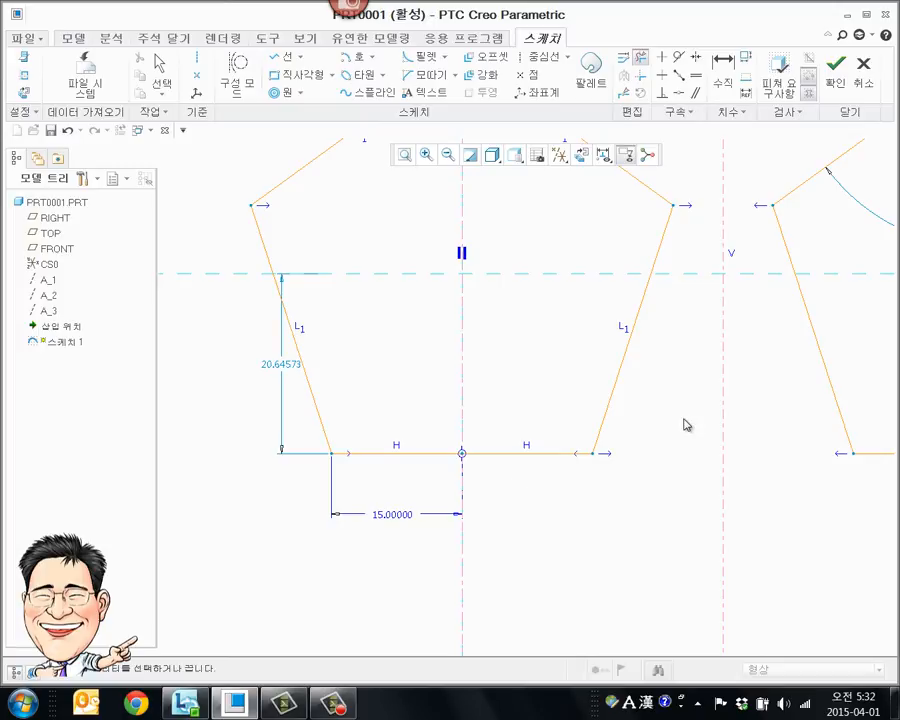
pyautogui.click(622, 370)
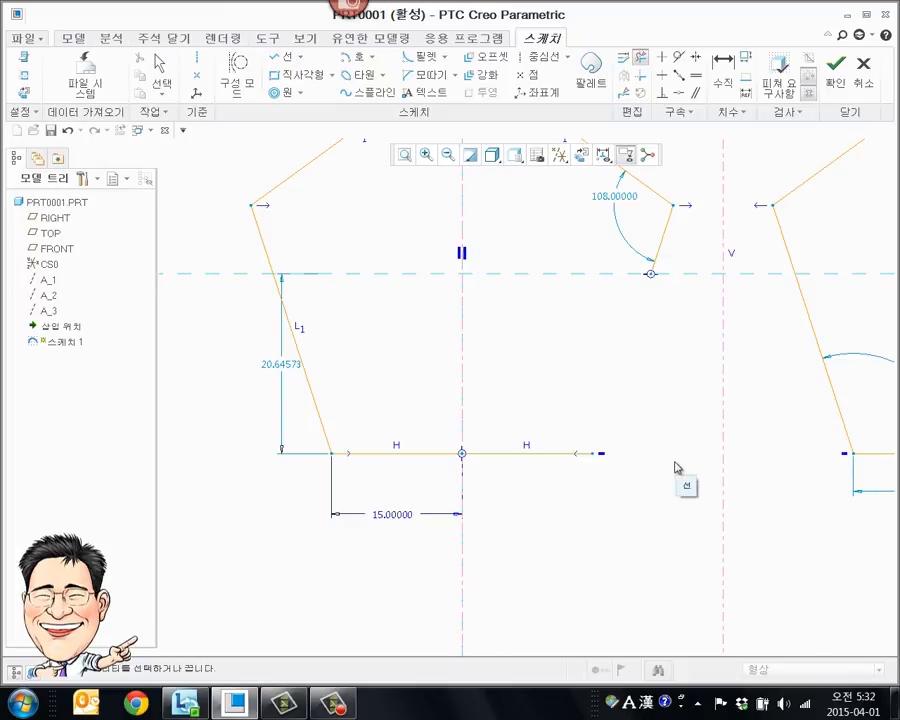
pyautogui.scroll(-2, 599, 426)
pyautogui.scroll(-1, 589, 350)
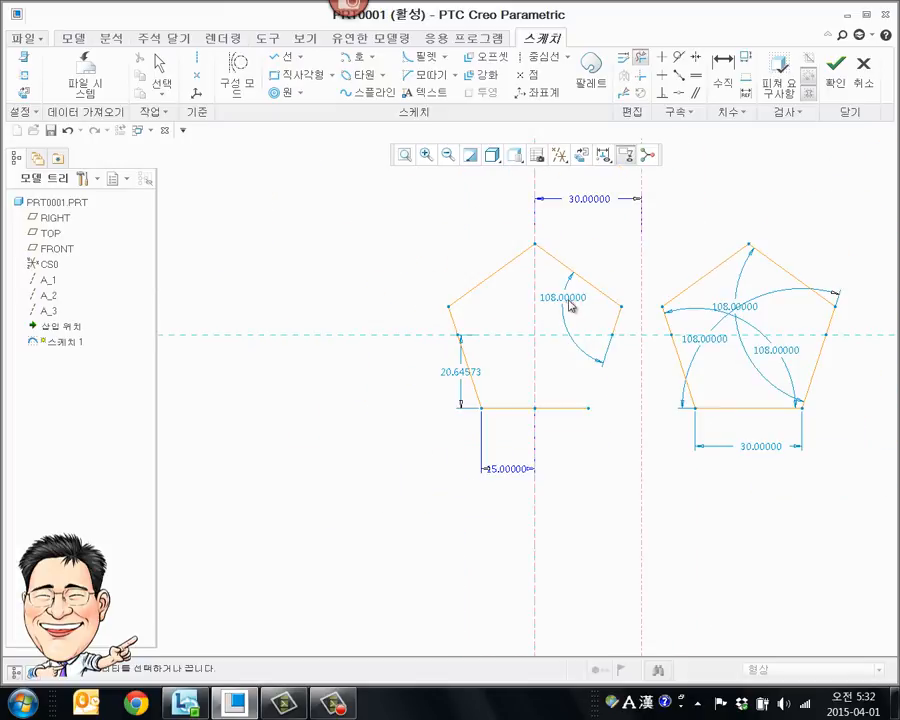
pyautogui.moveTo(567, 295)
pyautogui.mouseDown()
pyautogui.moveTo(631, 253)
pyautogui.moveTo(707, 271)
pyautogui.moveTo(687, 331)
pyautogui.moveTo(651, 372)
pyautogui.moveTo(707, 352)
pyautogui.moveTo(647, 402)
pyautogui.moveTo(705, 394)
pyautogui.moveTo(652, 414)
pyautogui.mouseUp()
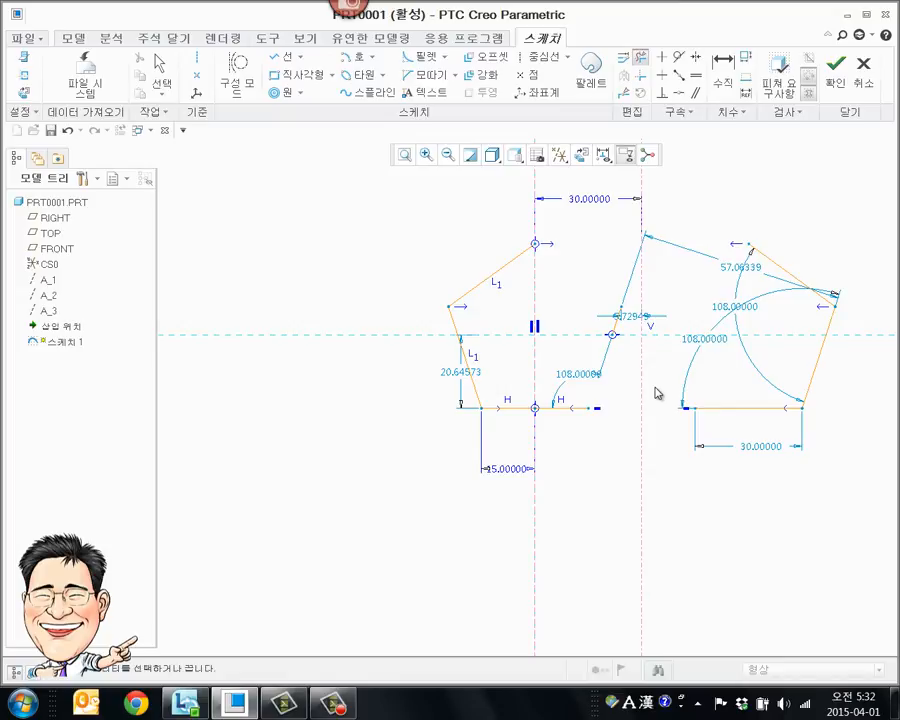
# Step: Corner-trim the left pentagon's upper-left side to its bottom side and to the right pentagon's upper-right side
pyautogui.click(643, 79)
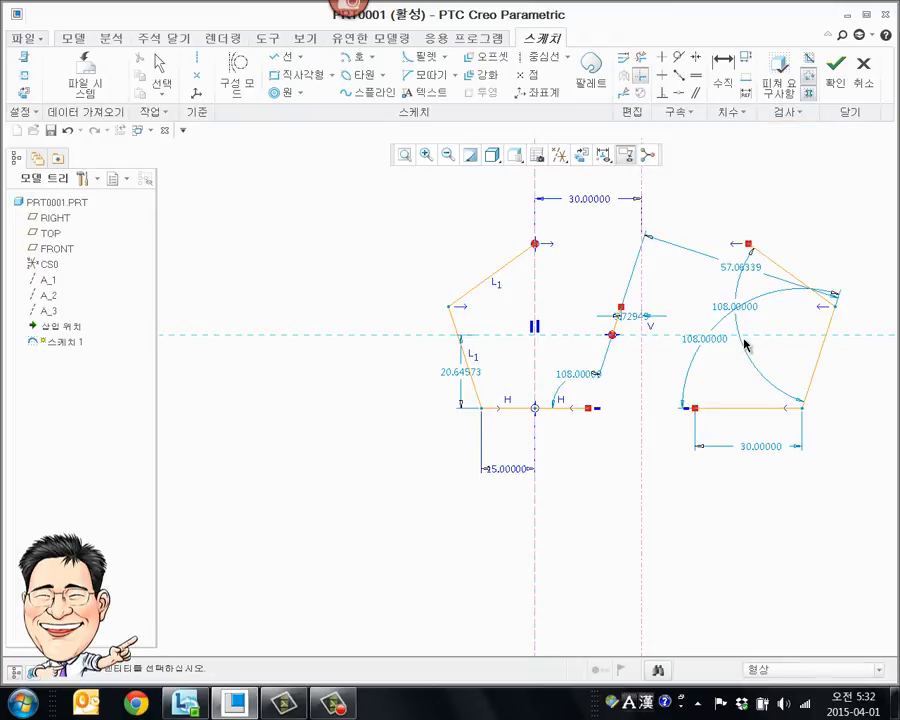
pyautogui.click(470, 293)
pyautogui.click(498, 408)
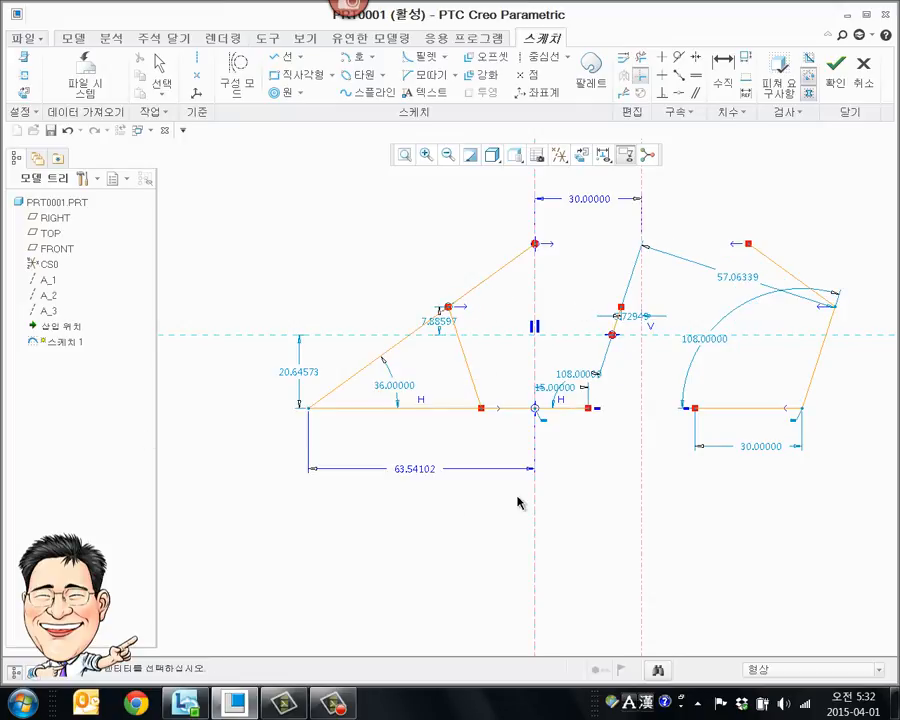
pyautogui.click(523, 257)
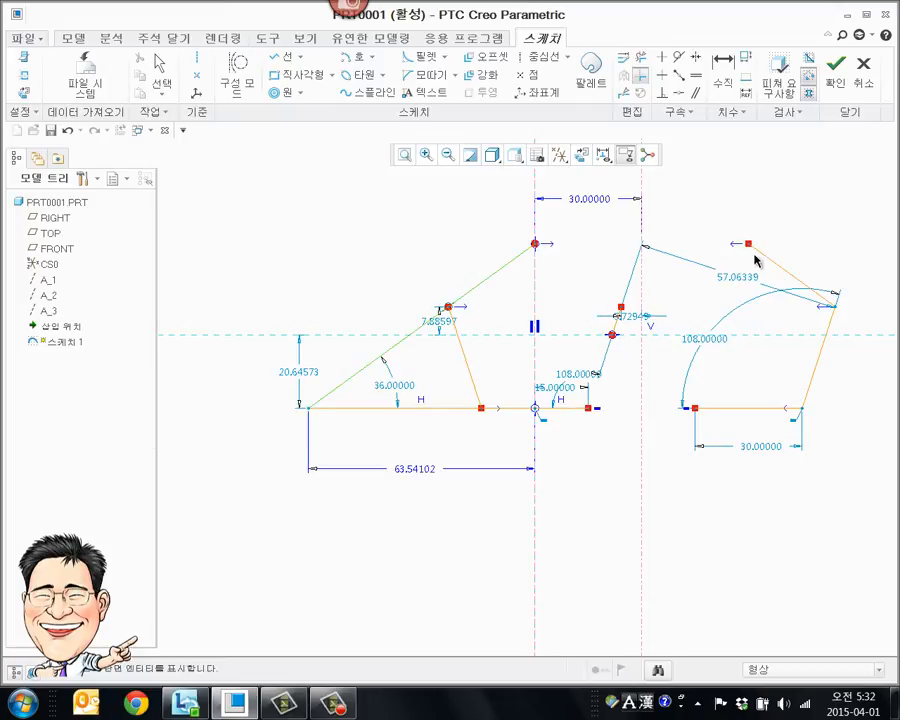
pyautogui.click(760, 258)
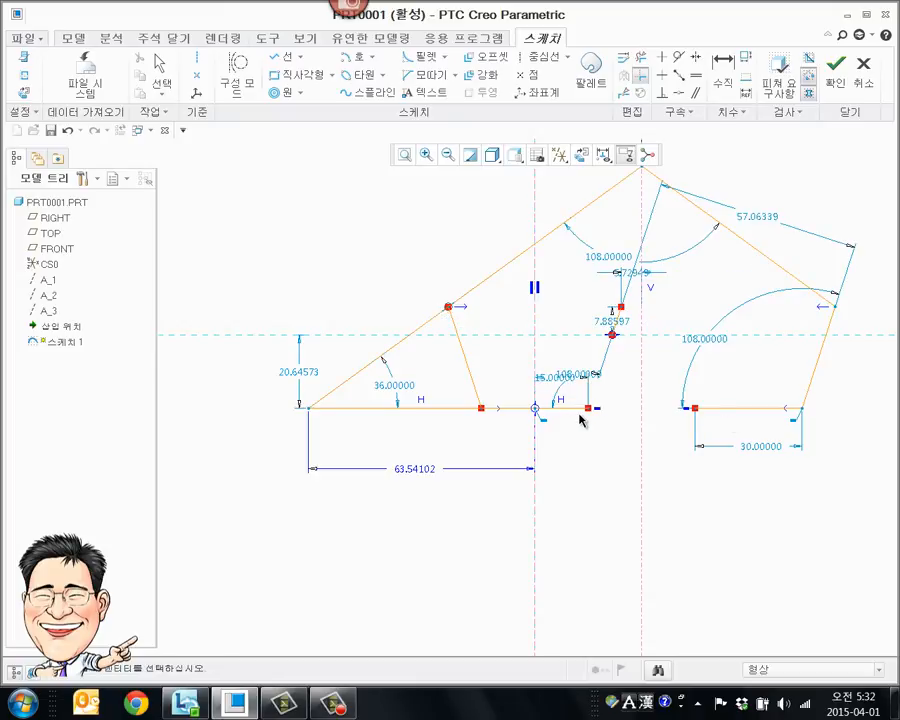
# Step: Corner-trim the right pentagon's lower-right side to the long sloping upper line and to the left pentagon's lower-left side
pyautogui.click(826, 342)
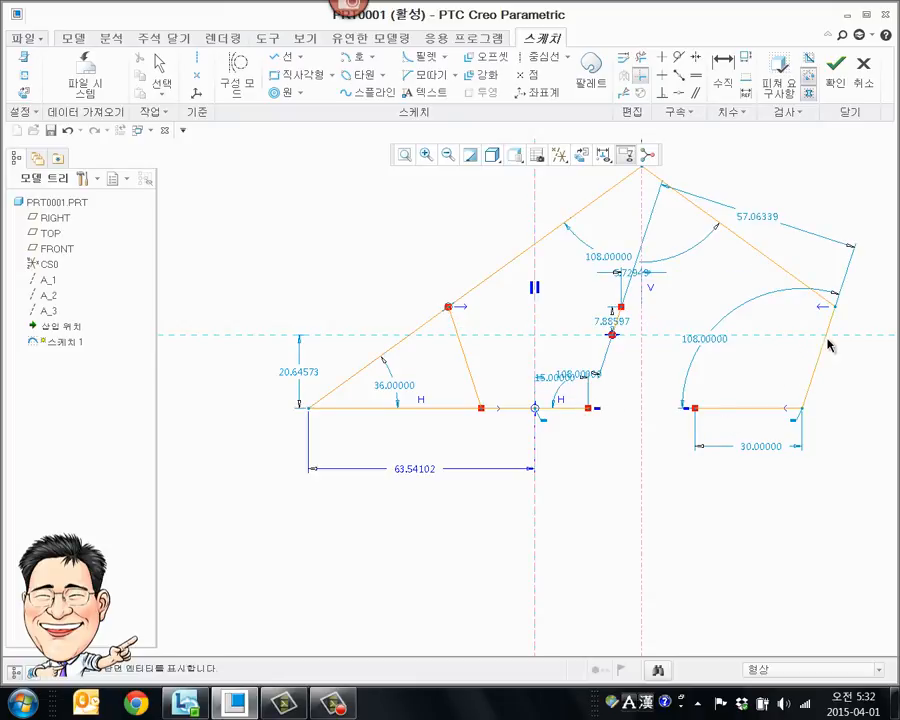
pyautogui.click(634, 224)
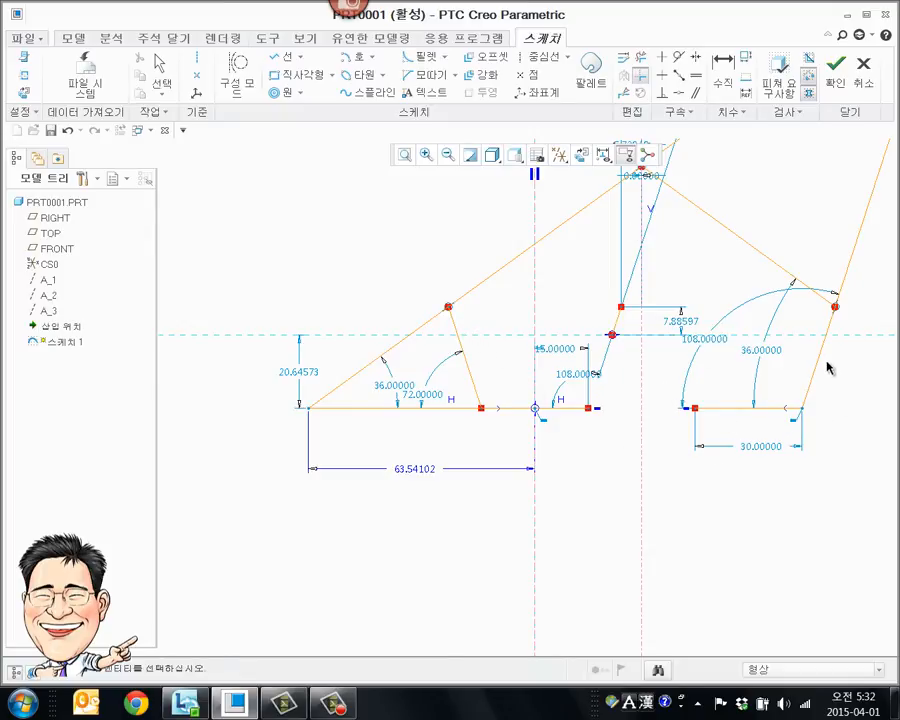
pyautogui.click(479, 395)
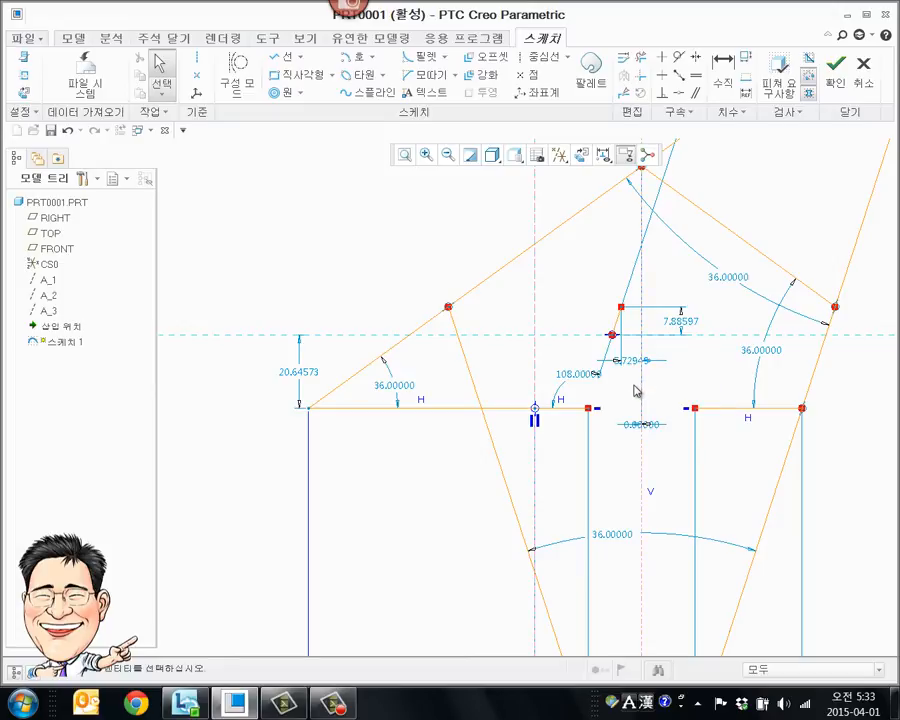
# Step: Finish the sketch, clear the selection and turn on the display of datum axes in the part
pyautogui.click(830, 84)
pyautogui.click(460, 257)
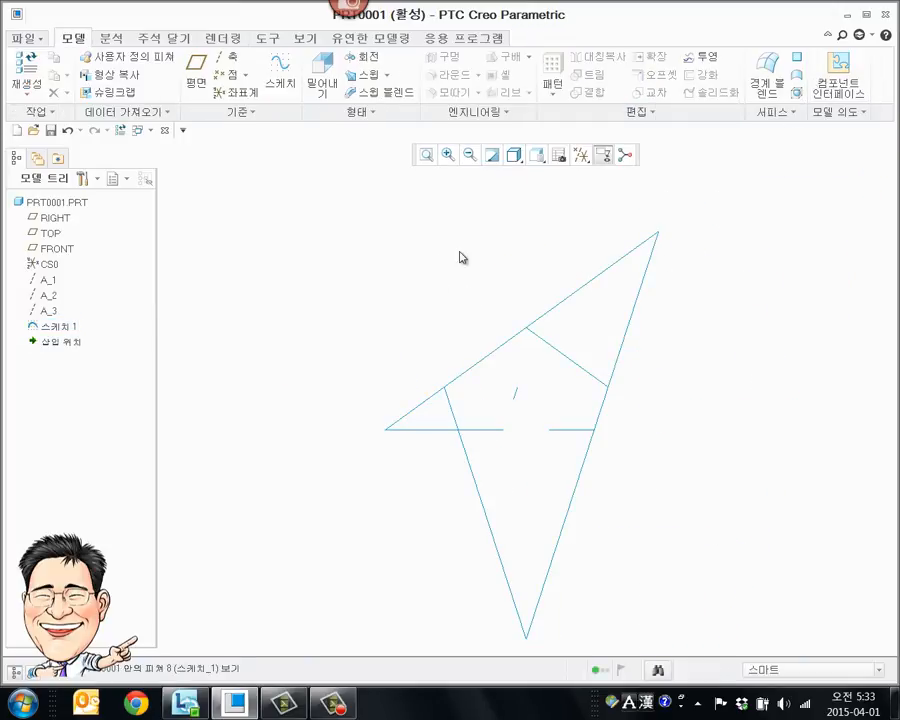
pyautogui.click(583, 156)
pyautogui.click(583, 156)
pyautogui.click(597, 191)
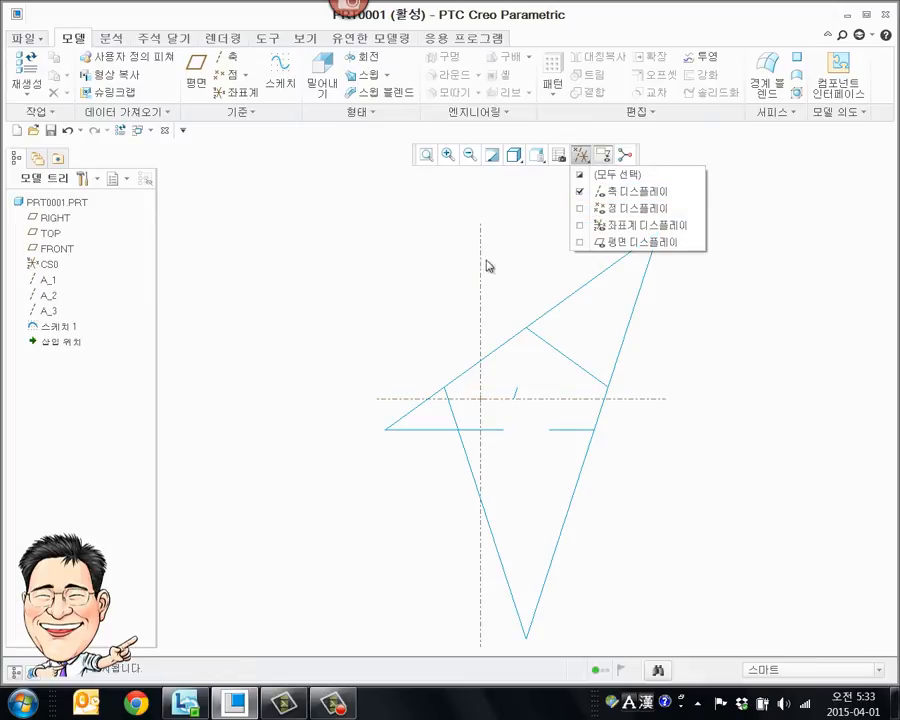
# Step: Highlight axes A_1, A_2 and A_3 and the sketch one by one to compare them with the displayed geometry
pyautogui.click(47, 281)
pyautogui.click(48, 296)
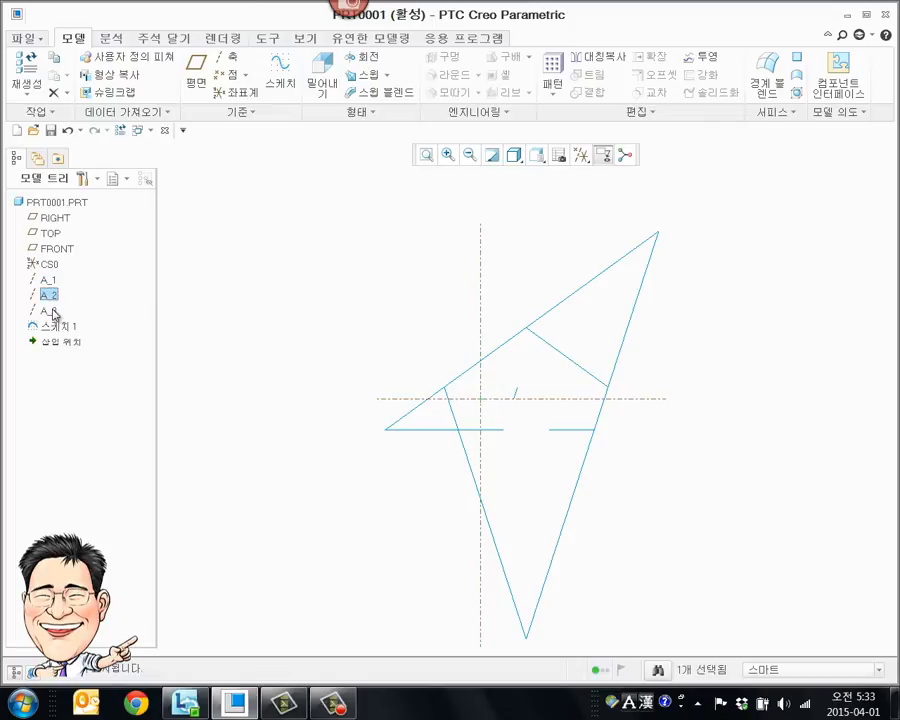
pyautogui.click(53, 311)
pyautogui.click(60, 327)
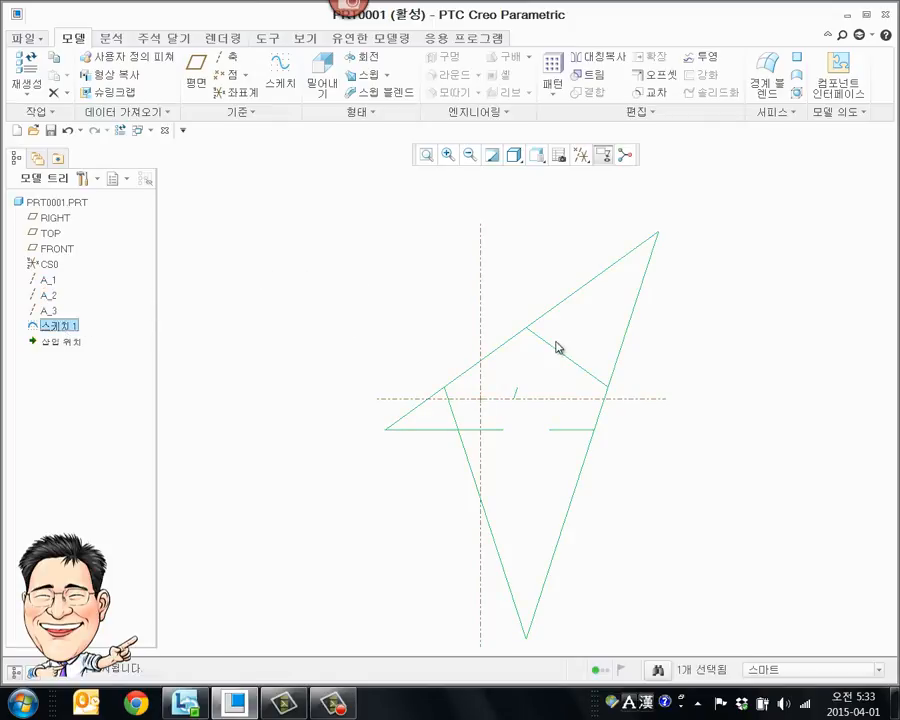
# Step: Reopen the sketch's definition to examine its centerlines, and close it again without edits
pyautogui.rightClick(70, 327)
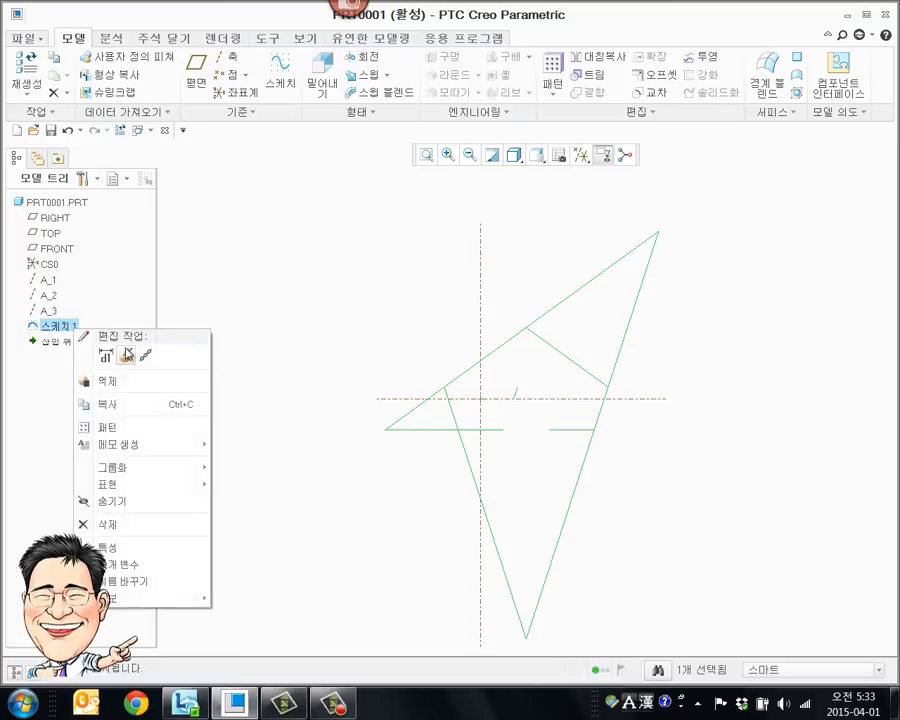
pyautogui.click(127, 354)
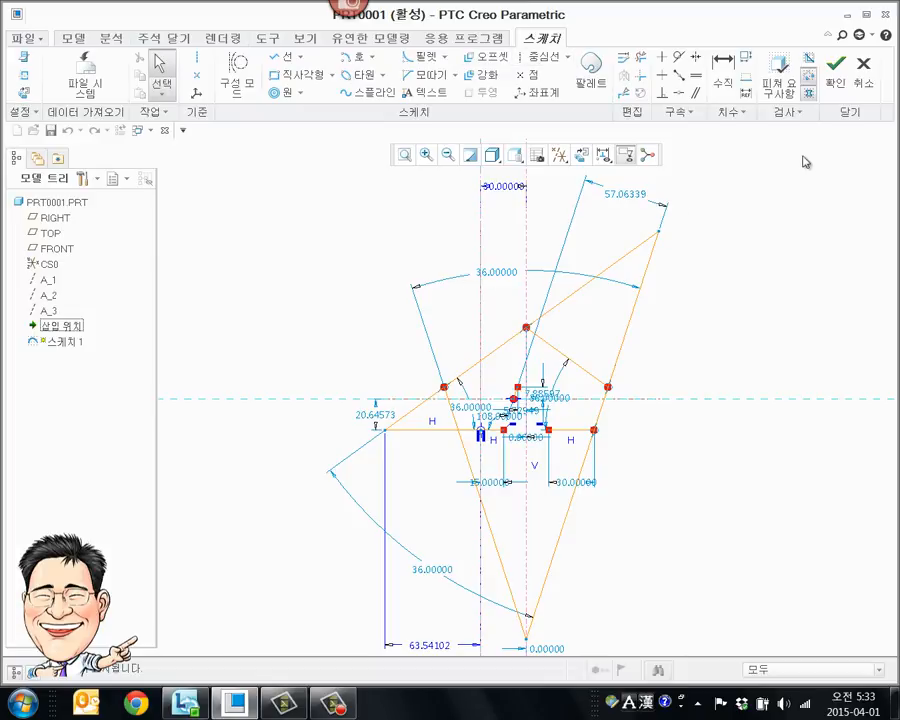
pyautogui.click(835, 85)
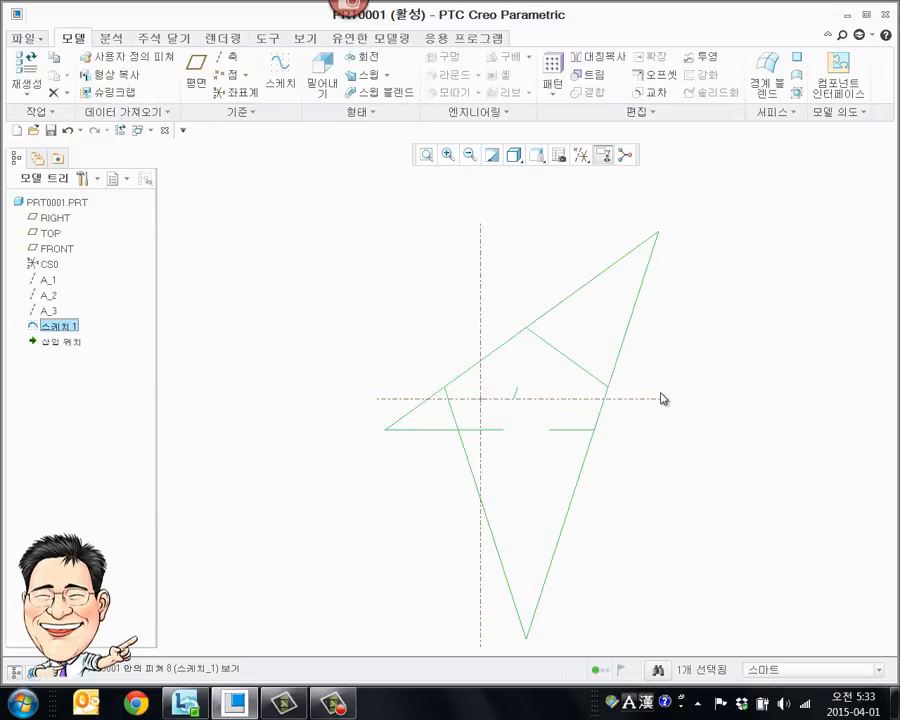